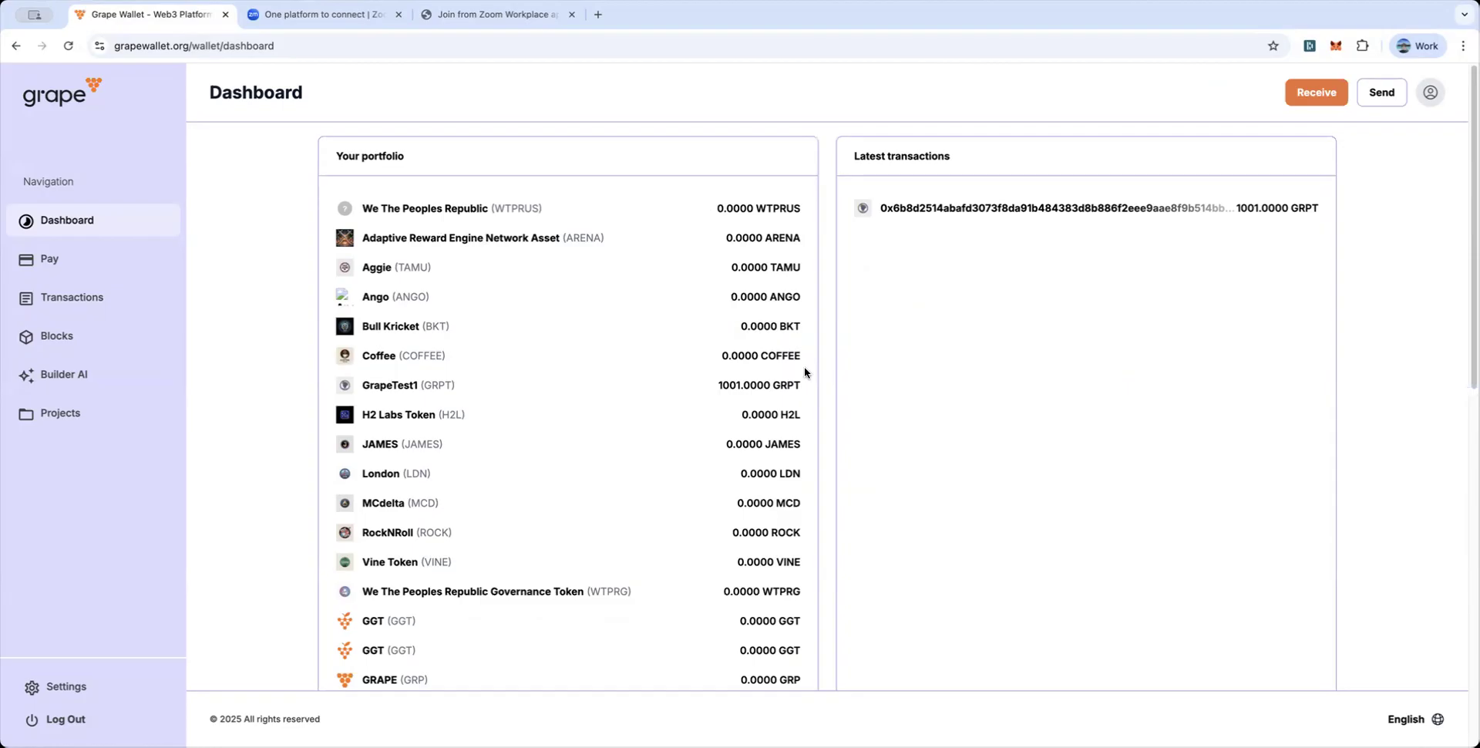
# - Review the token portfolio and latest blocks on the dashboard, and view the details of the latest 1001 GRPT transaction
pyautogui.scroll(-1, 804, 372)
pyautogui.scroll(-5, 804, 372)
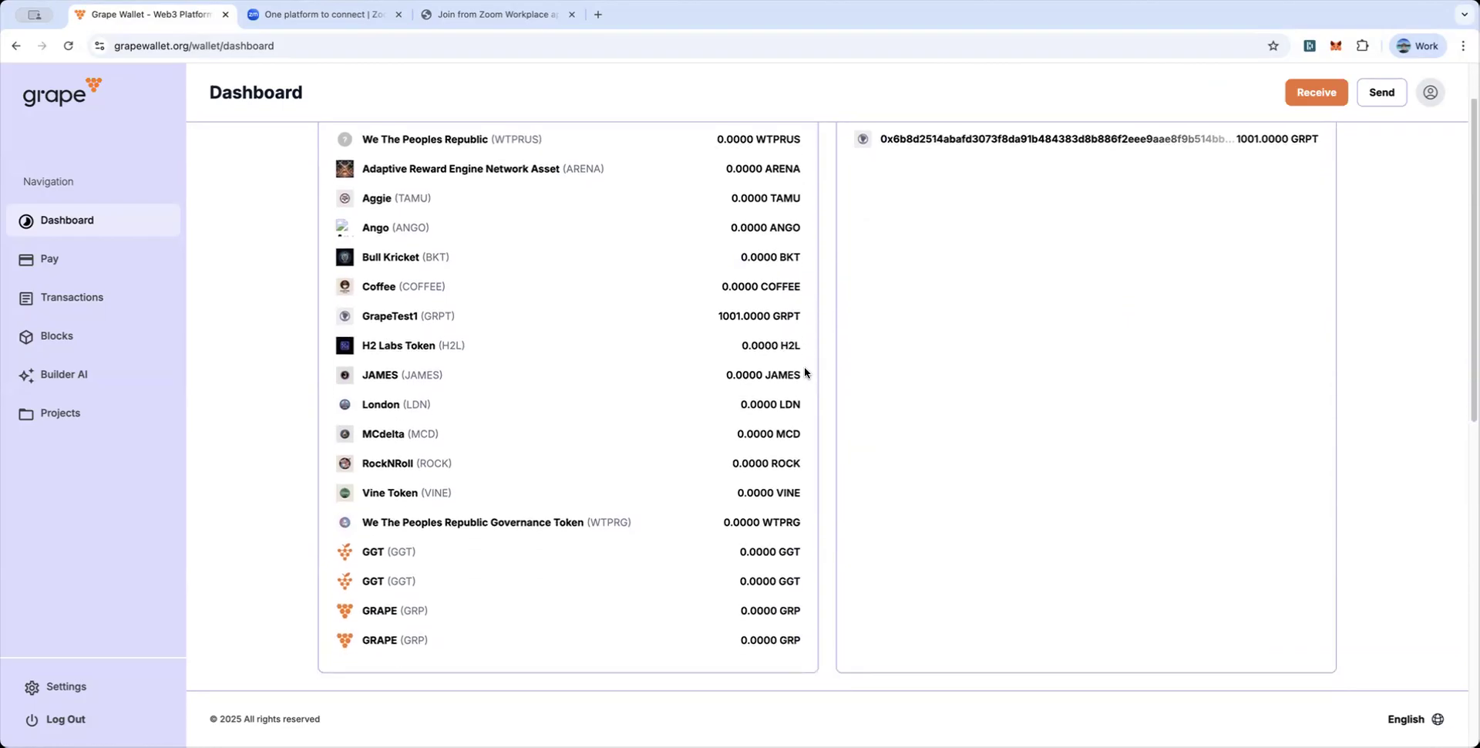
pyautogui.scroll(-3, 804, 373)
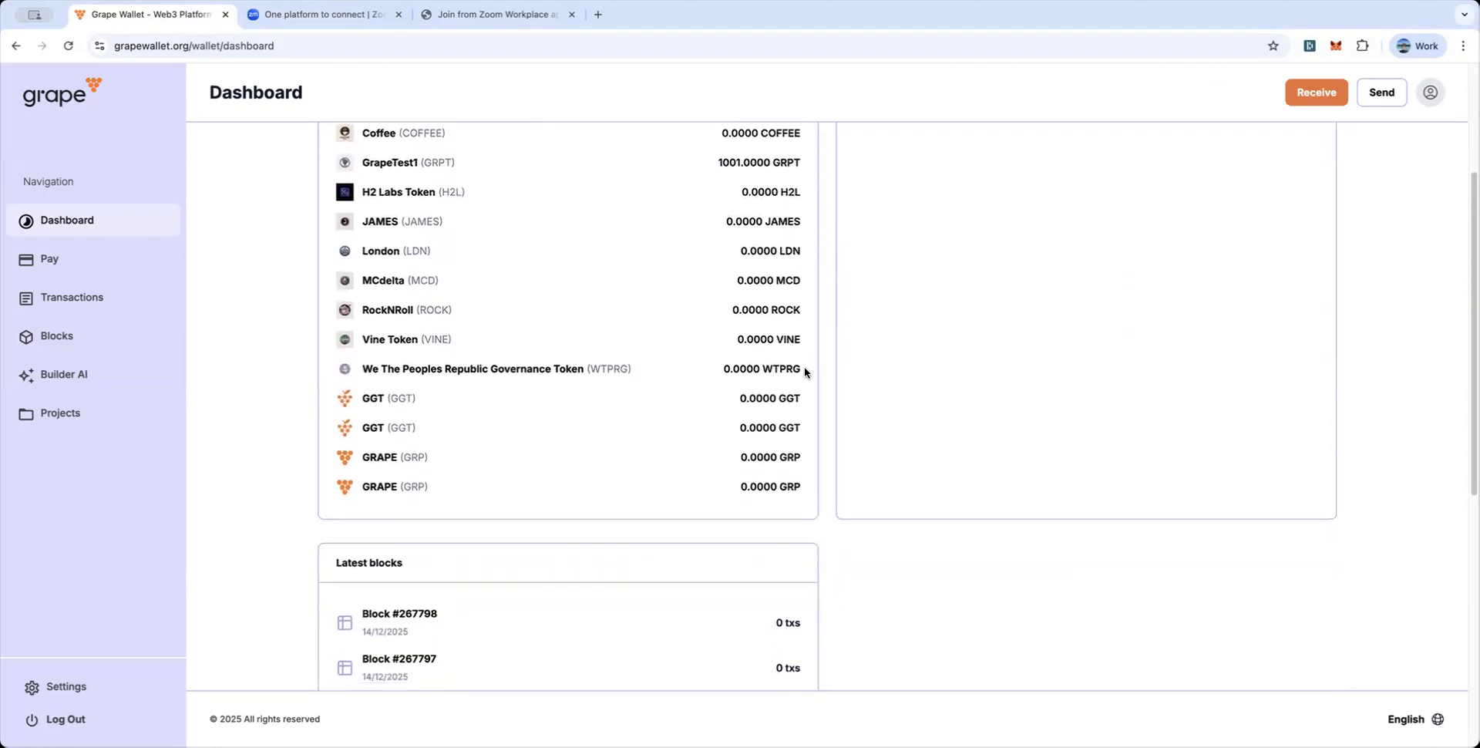
pyautogui.scroll(10, 803, 371)
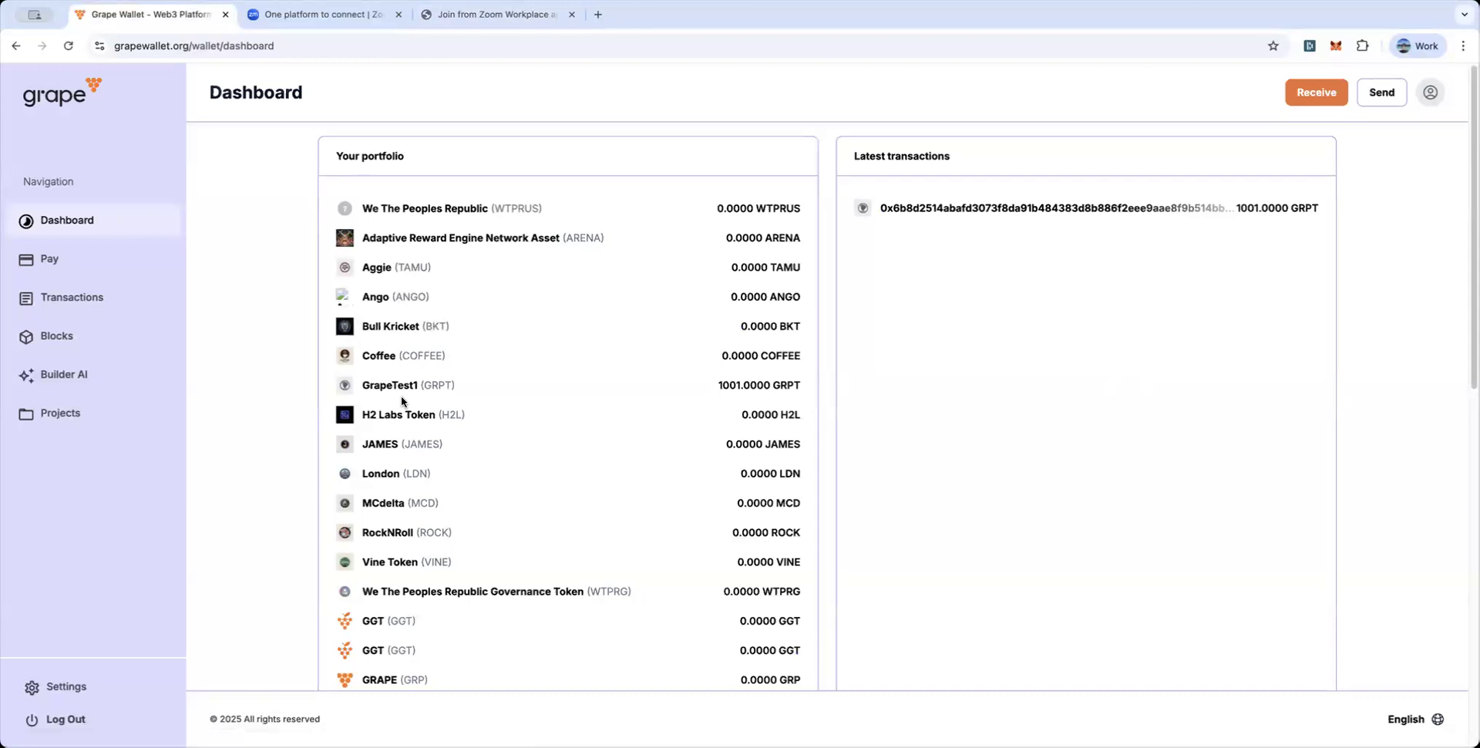
pyautogui.click(1159, 208)
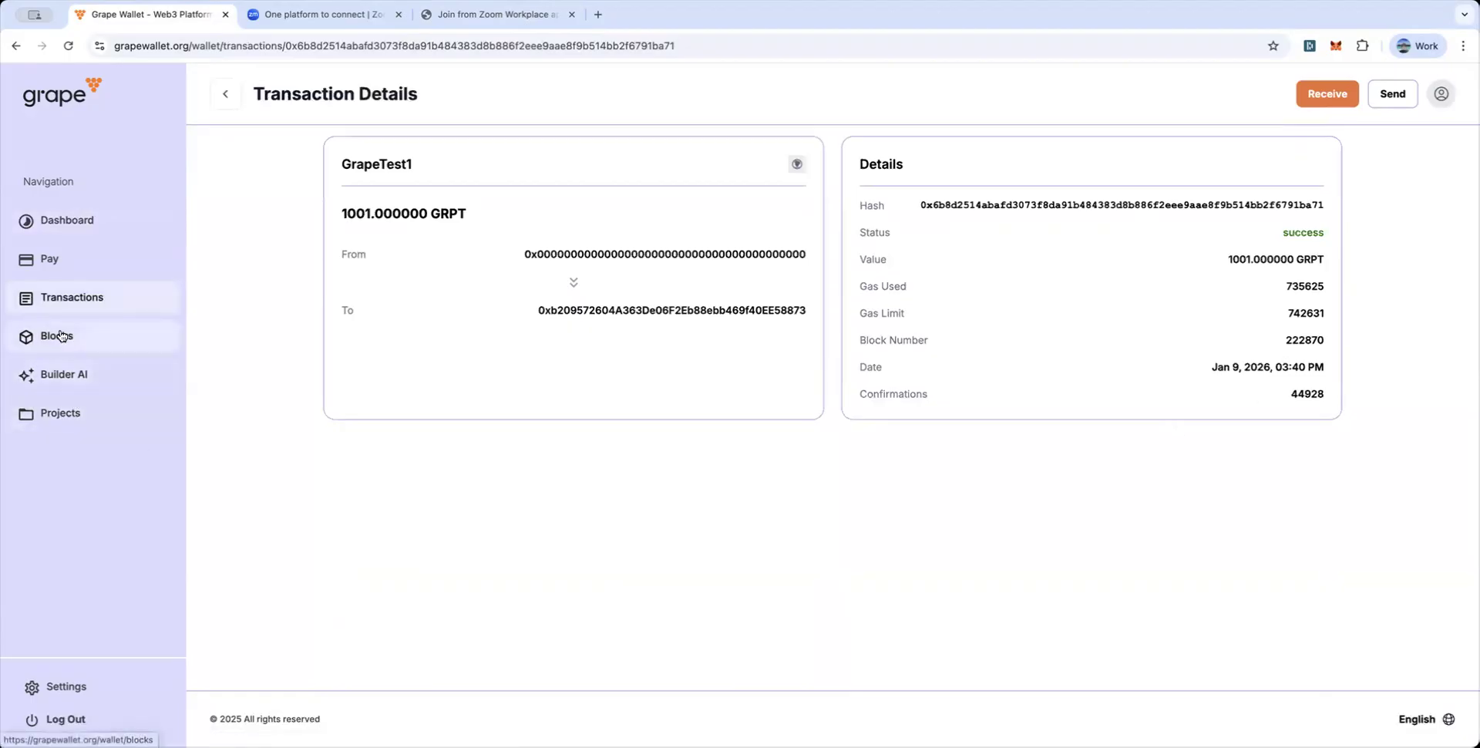
# - Open the grapetest project from the project list and go back through its chat to the ICO page request
pyautogui.click(49, 409)
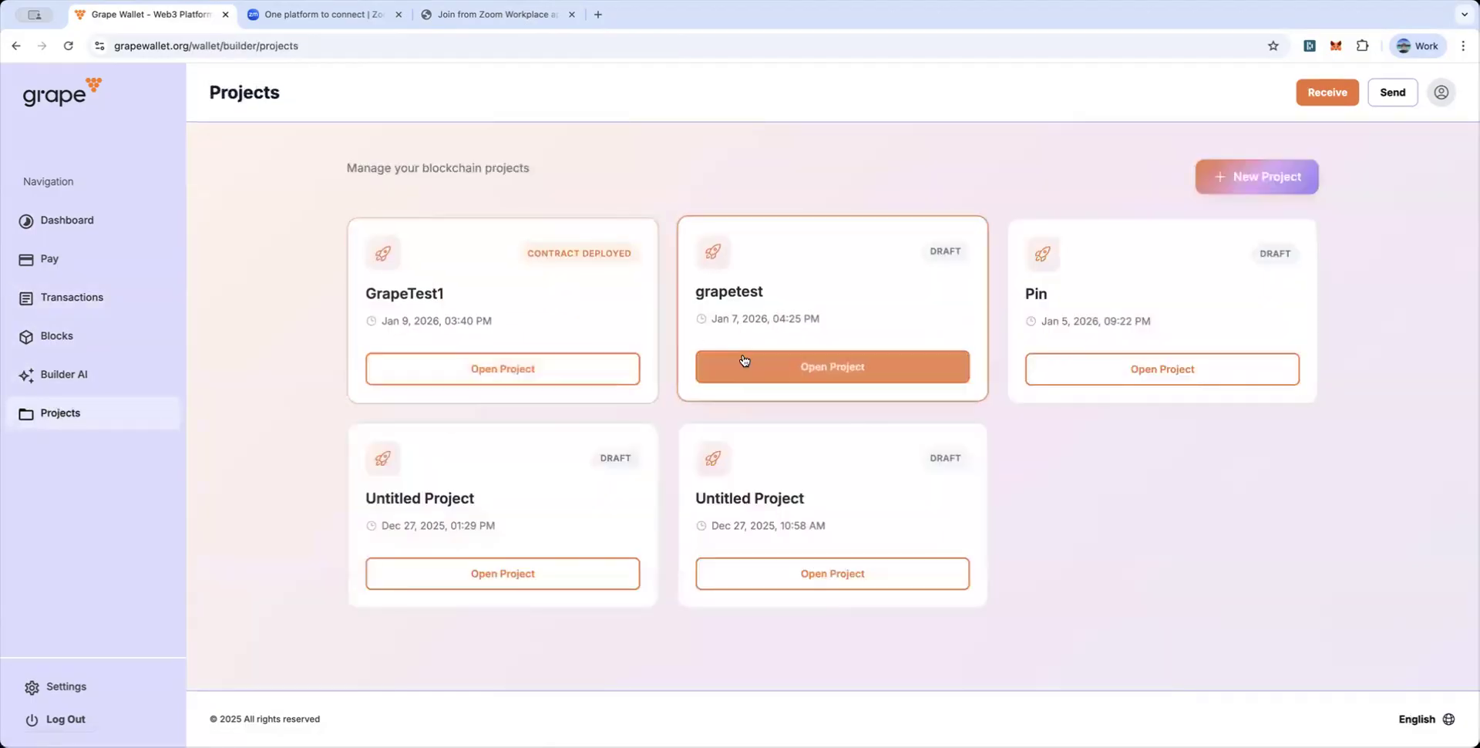
pyautogui.click(841, 364)
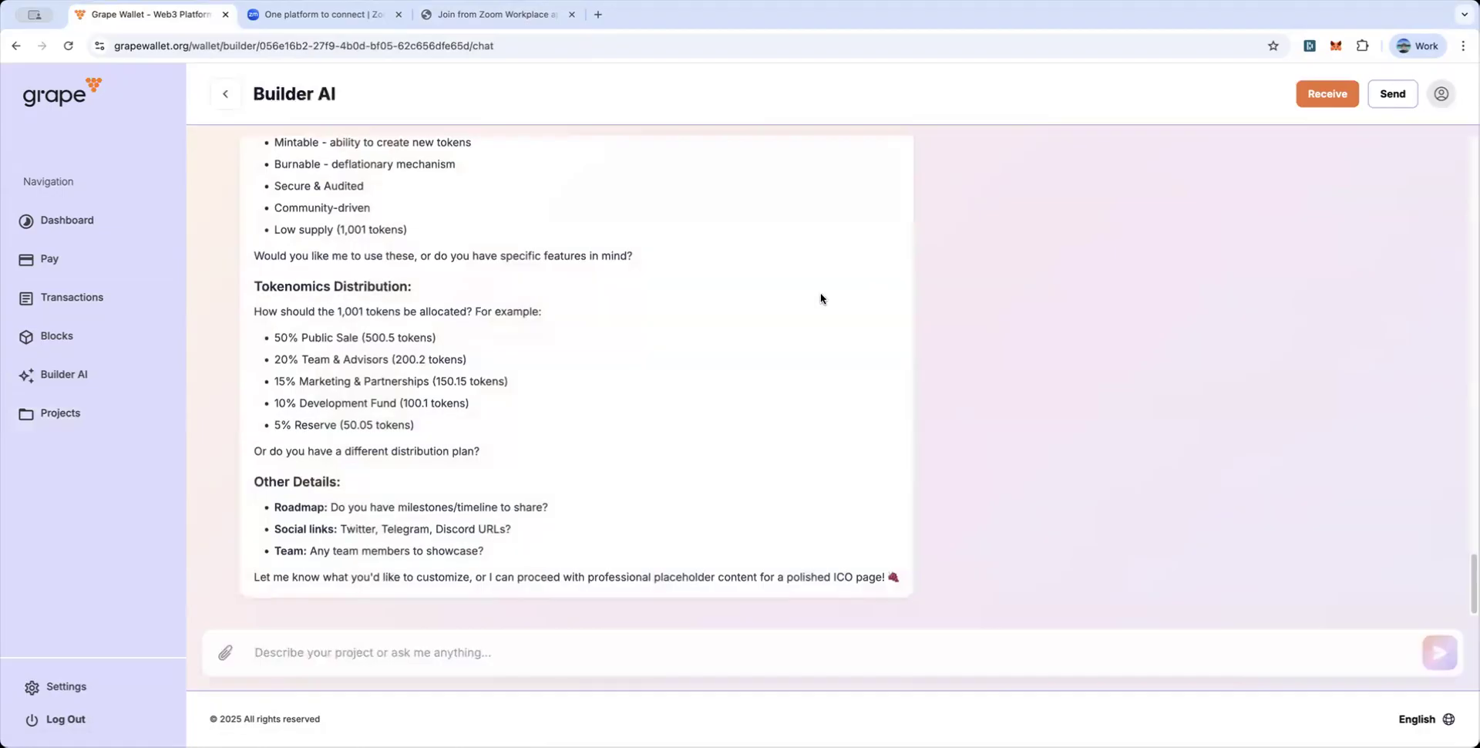
pyautogui.scroll(5, 865, 281)
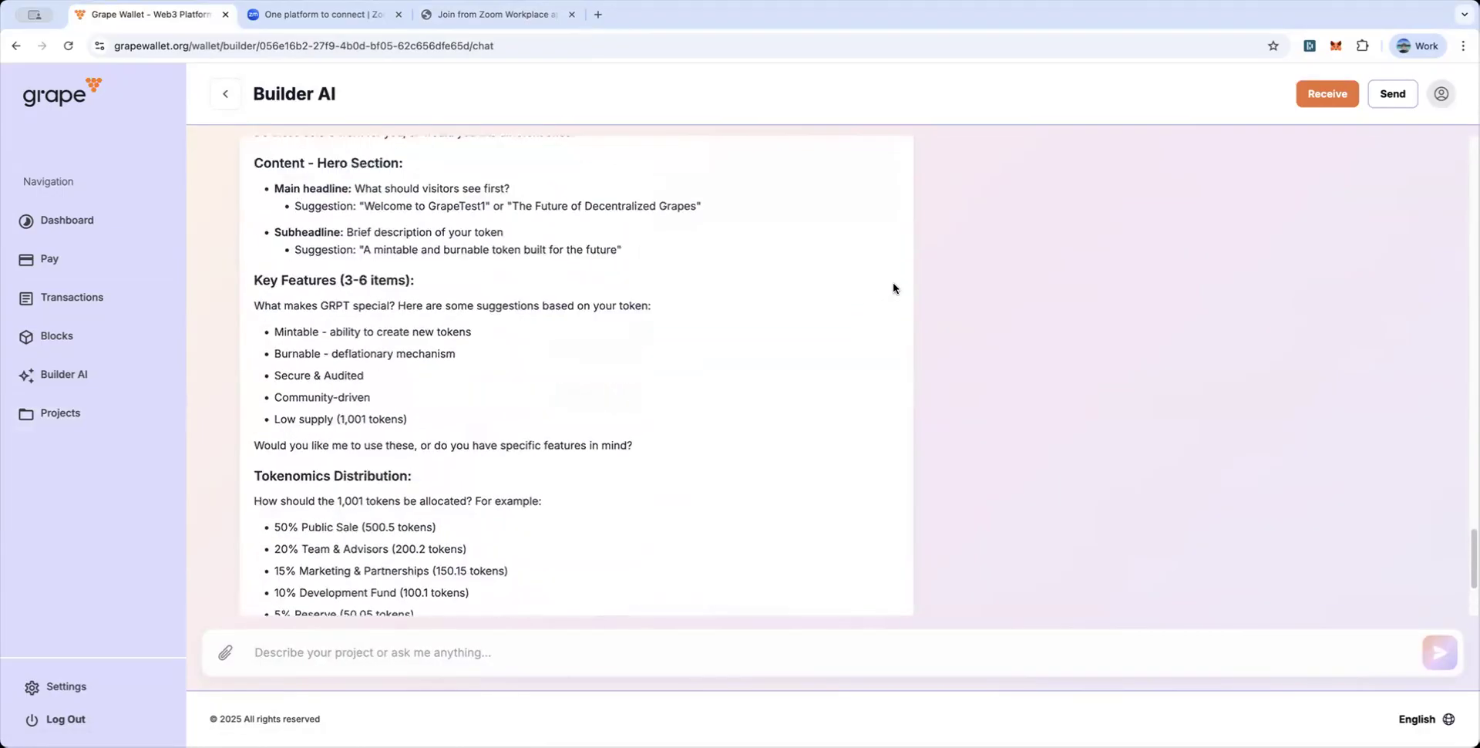
pyautogui.scroll(-5, 896, 283)
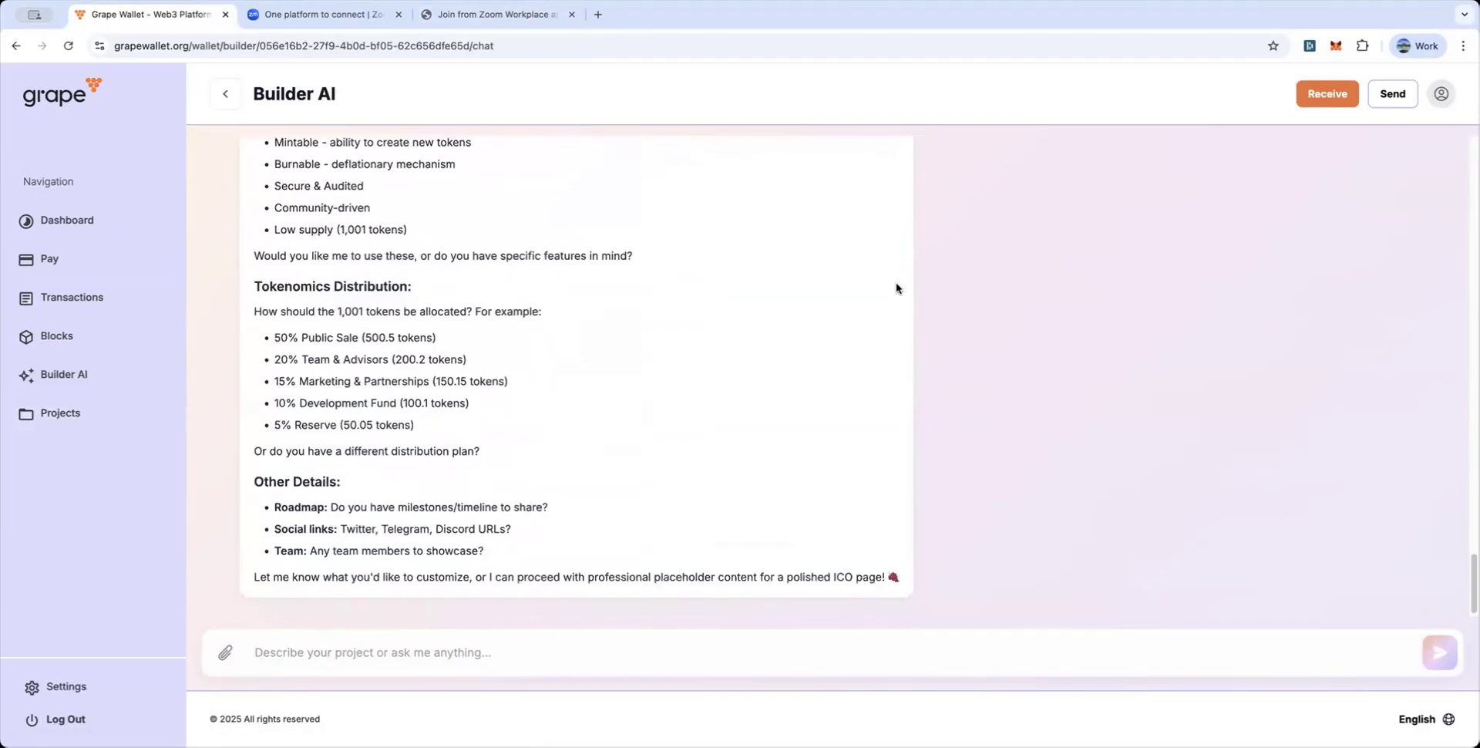
pyautogui.scroll(10, 895, 283)
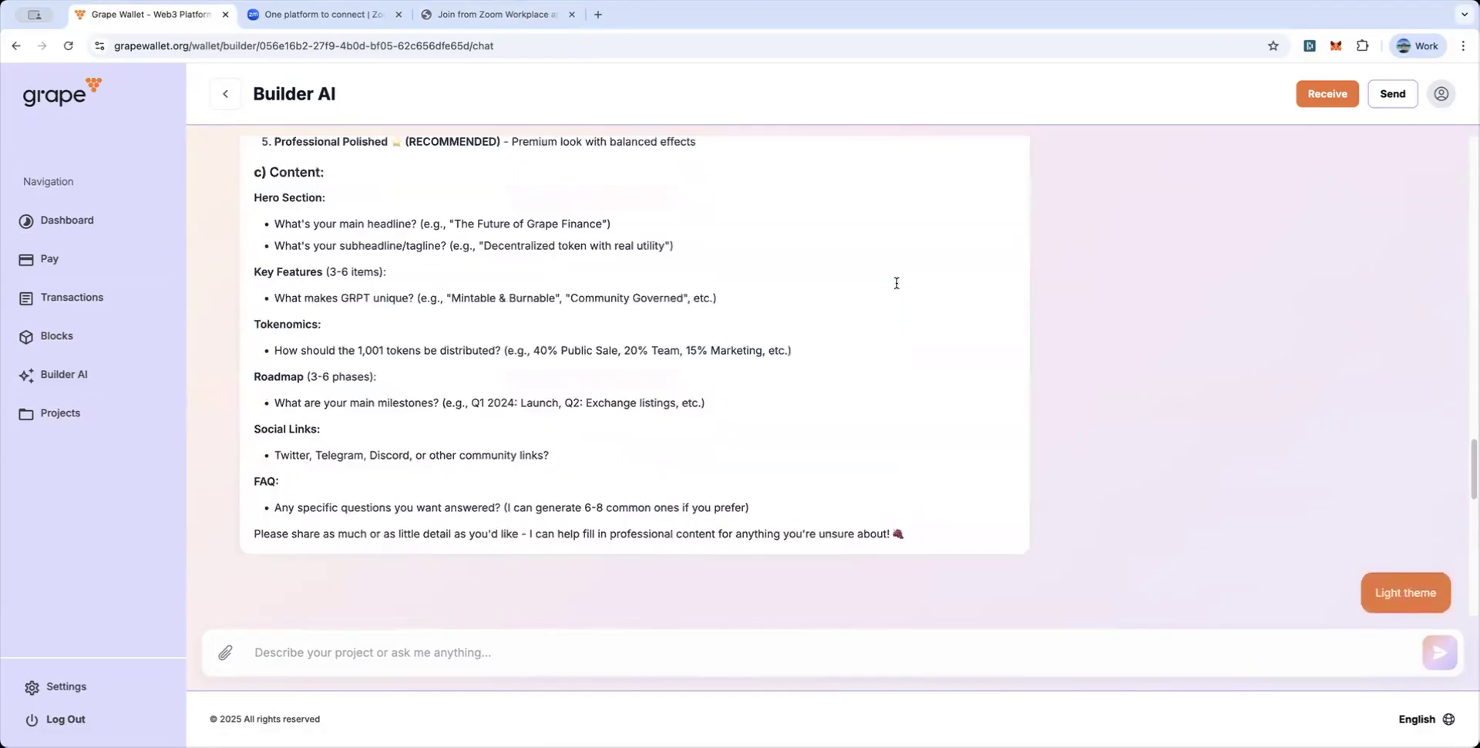
pyautogui.scroll(10, 896, 282)
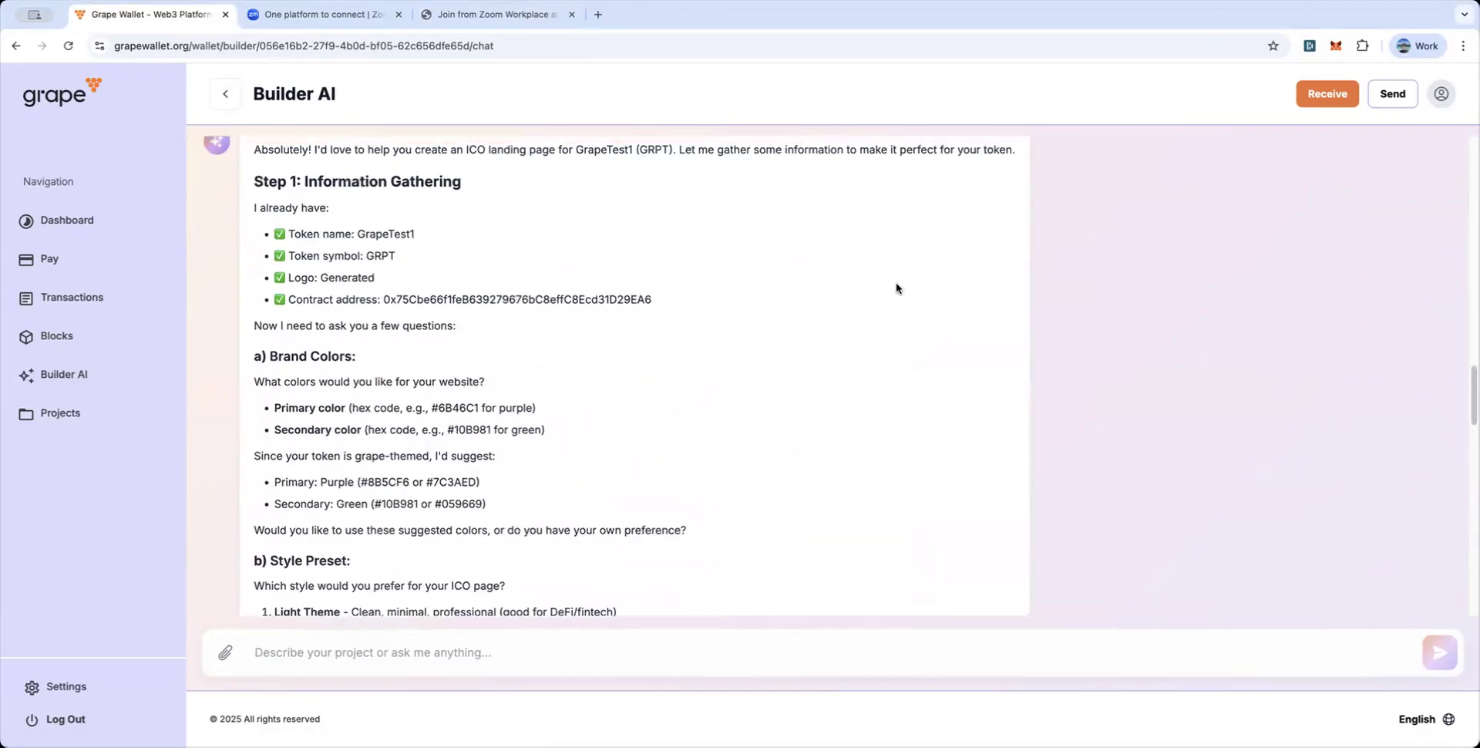
pyautogui.scroll(2, 896, 289)
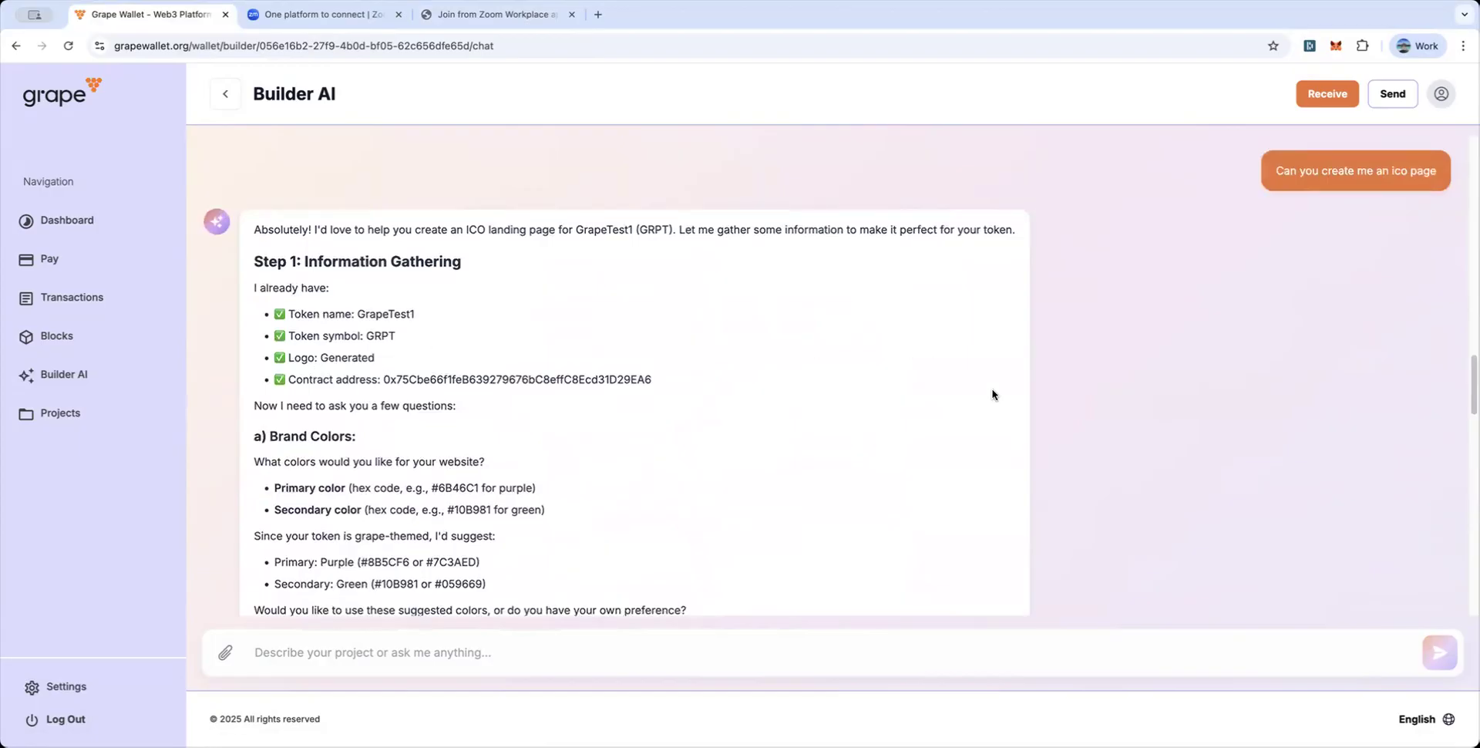
# - Read through the assistant's ICO page questions about brand colors, style preset, content and tokenomics
pyautogui.scroll(-7, 992, 394)
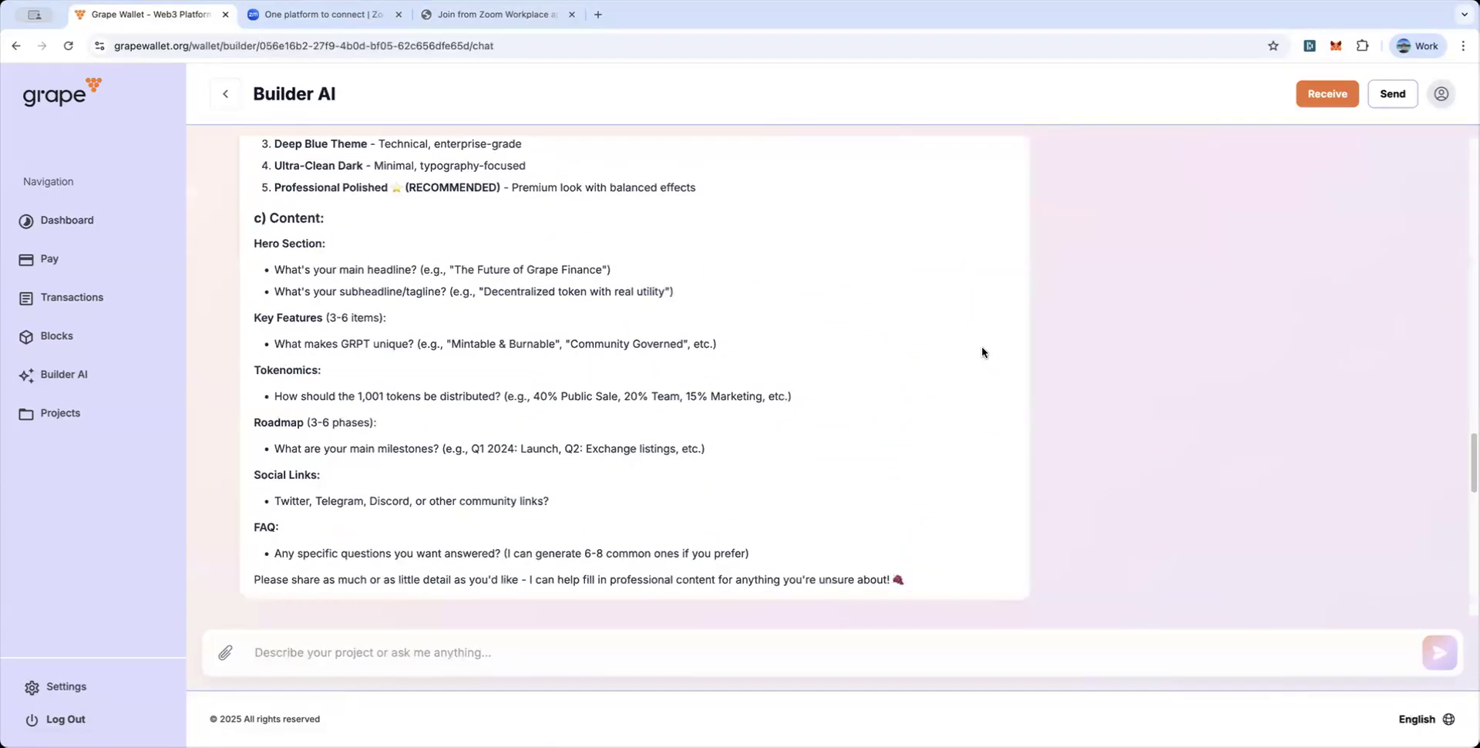
pyautogui.scroll(-5, 982, 353)
pyautogui.scroll(8, 982, 352)
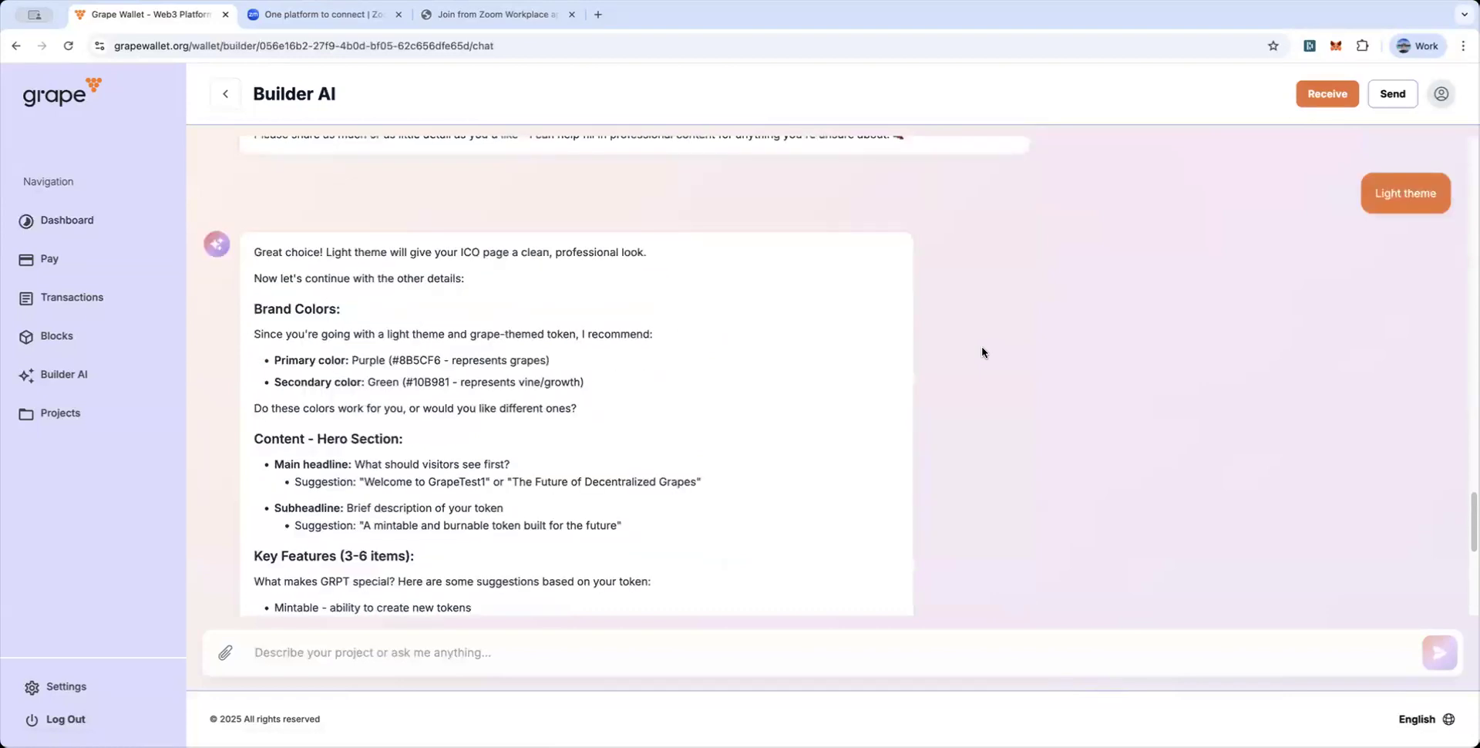
pyautogui.scroll(3, 982, 353)
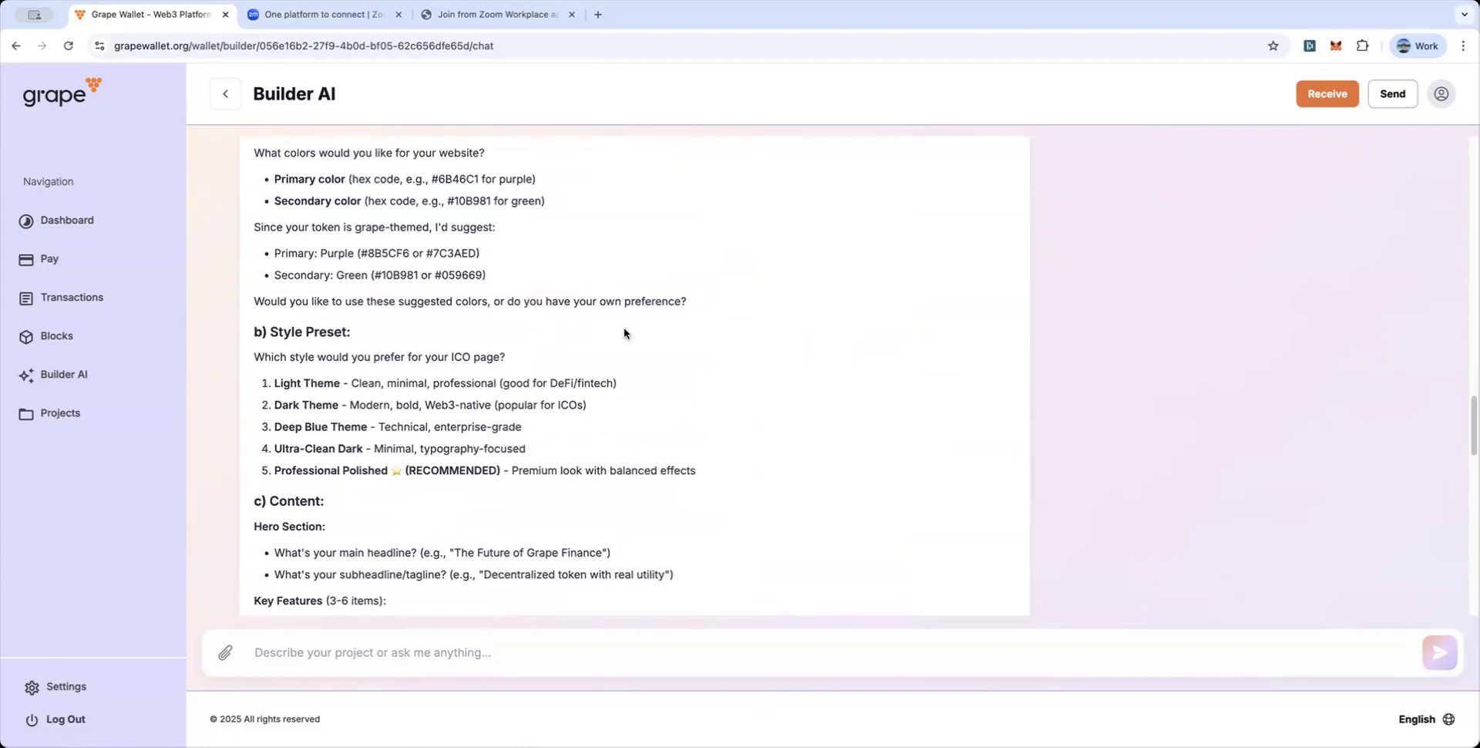
pyautogui.scroll(2, 912, 291)
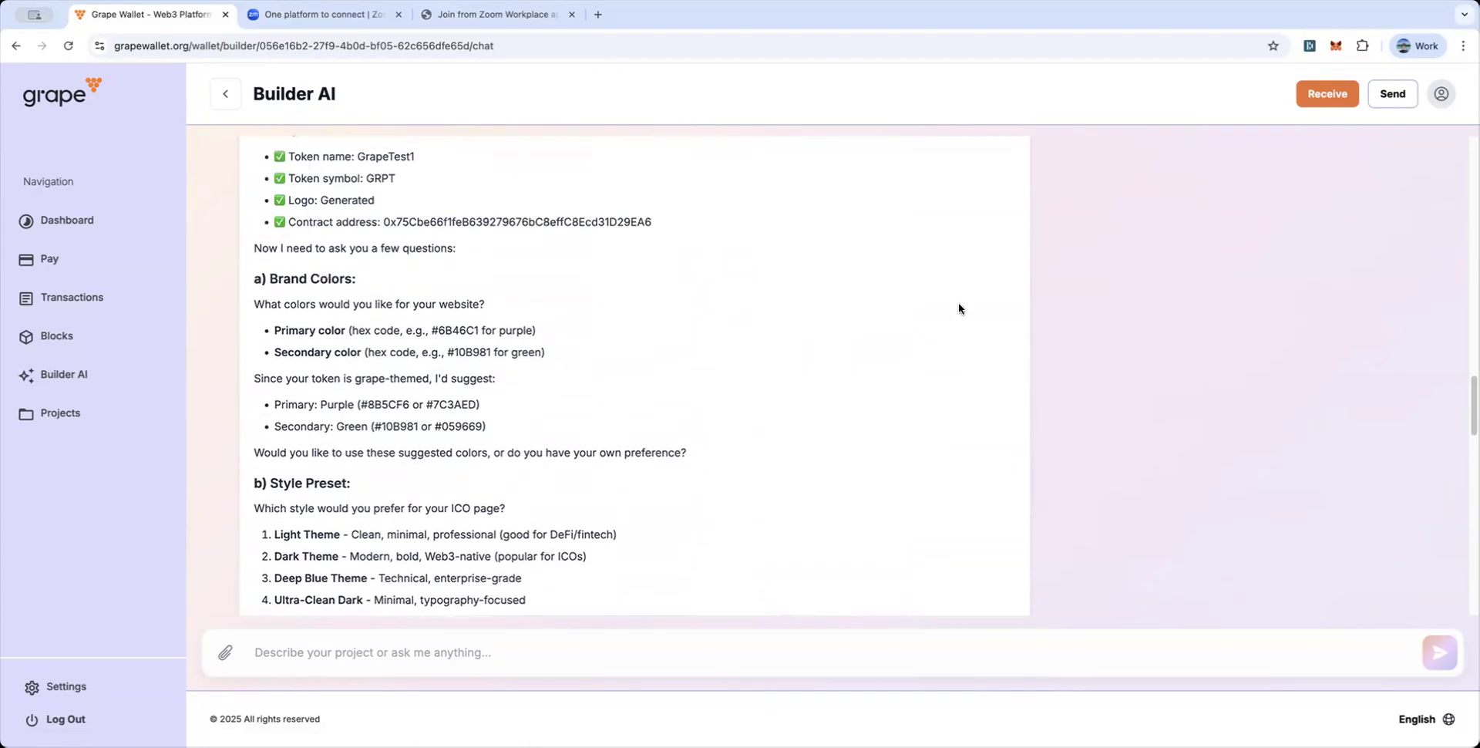
pyautogui.scroll(2, 959, 307)
pyautogui.scroll(-5, 959, 306)
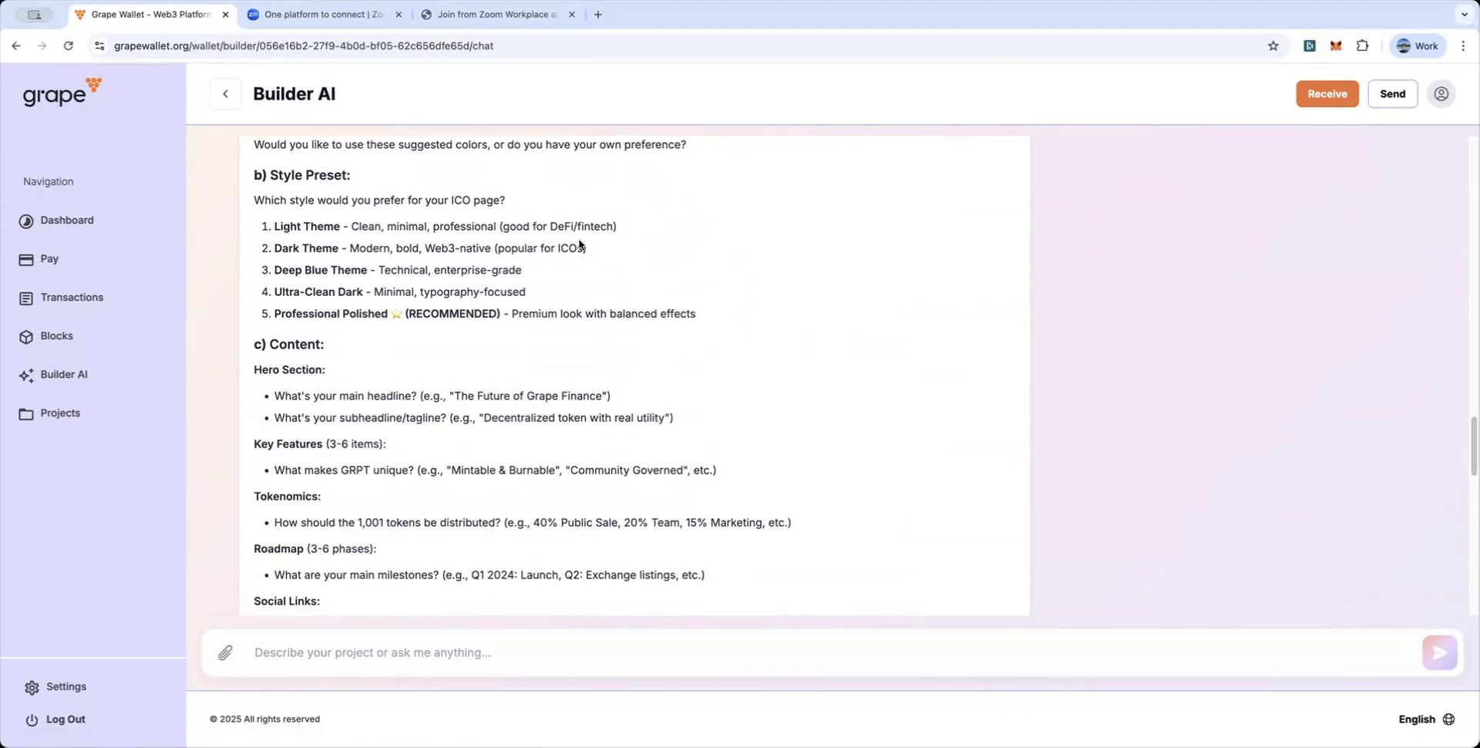
pyautogui.scroll(1, 946, 274)
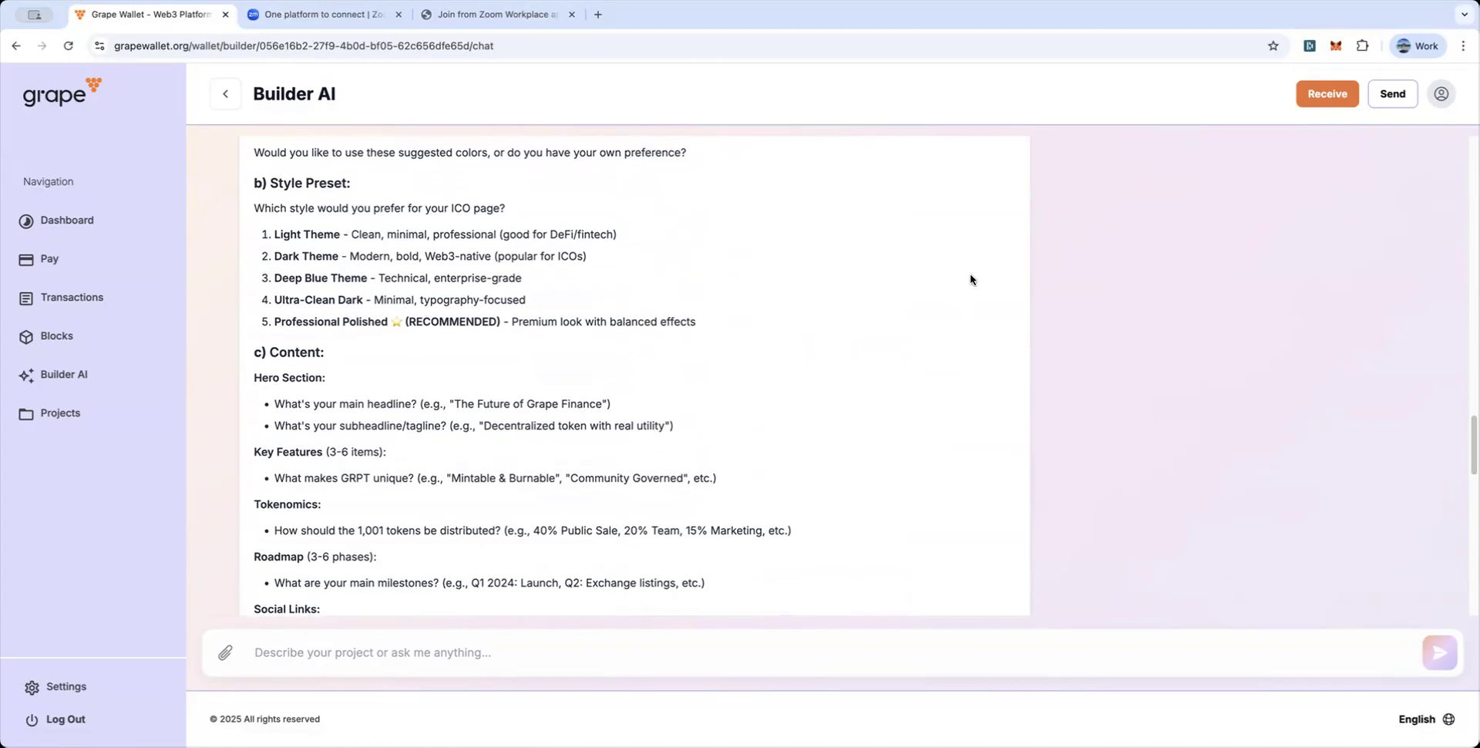
pyautogui.scroll(-2, 971, 279)
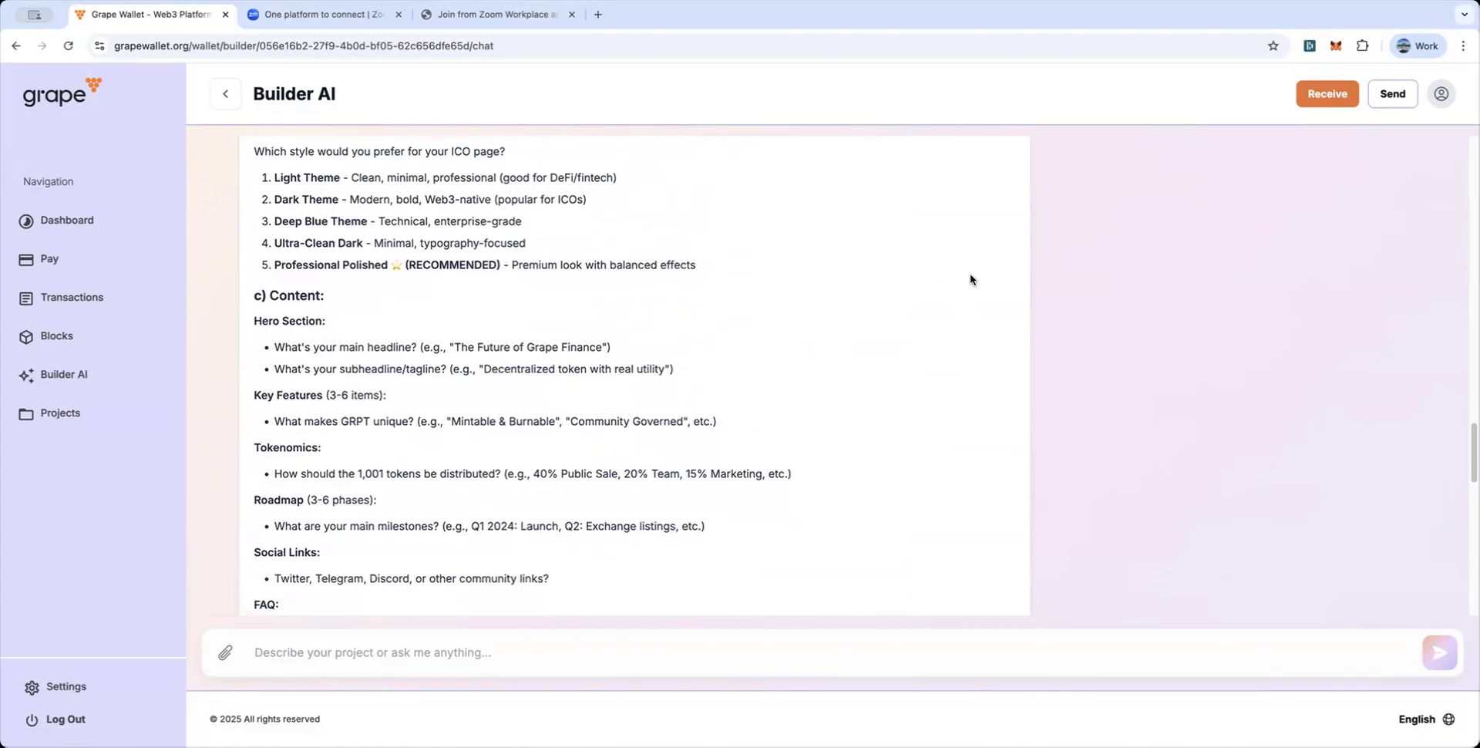
pyautogui.scroll(-2, 970, 279)
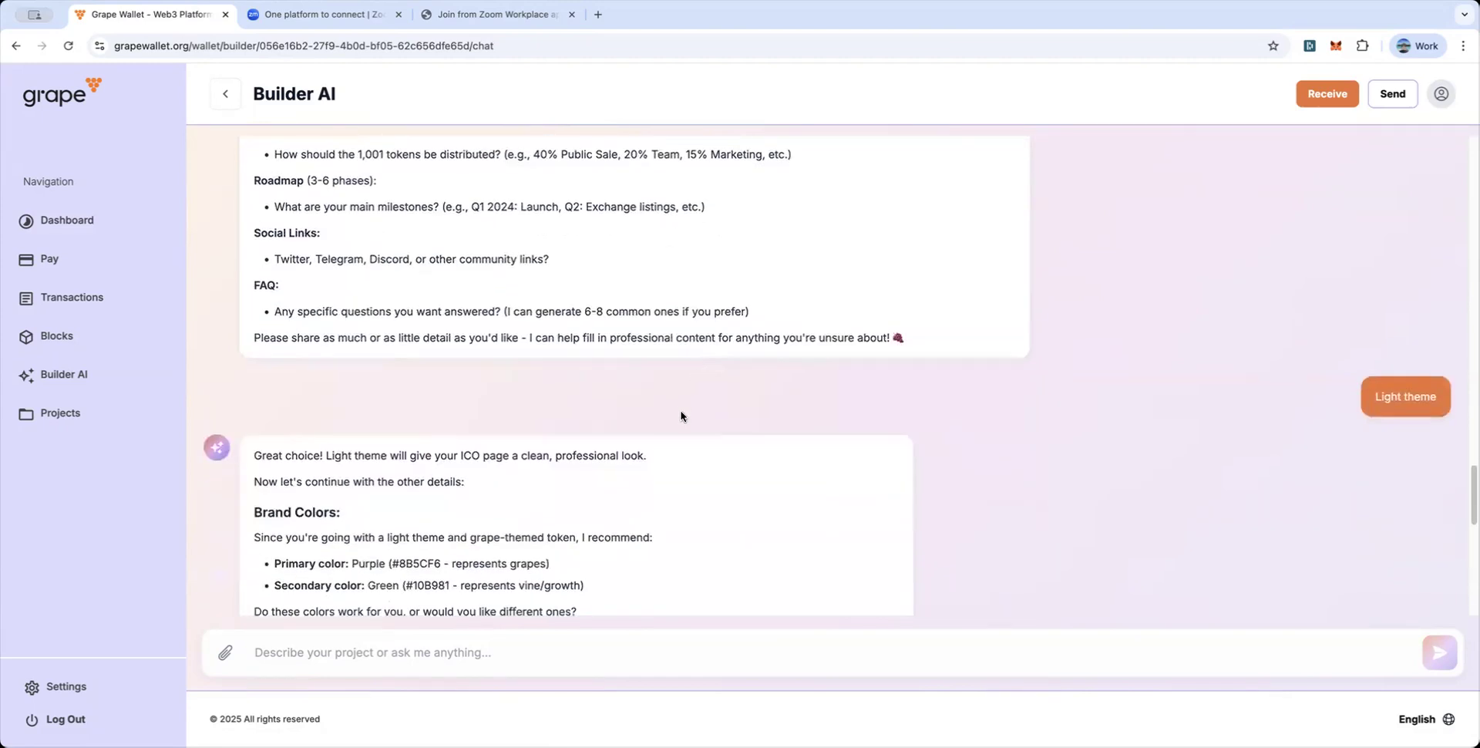
# - Begin a chat reply with the line "tokenomics 25% of tokens to be held for marketing"
pyautogui.click(328, 651)
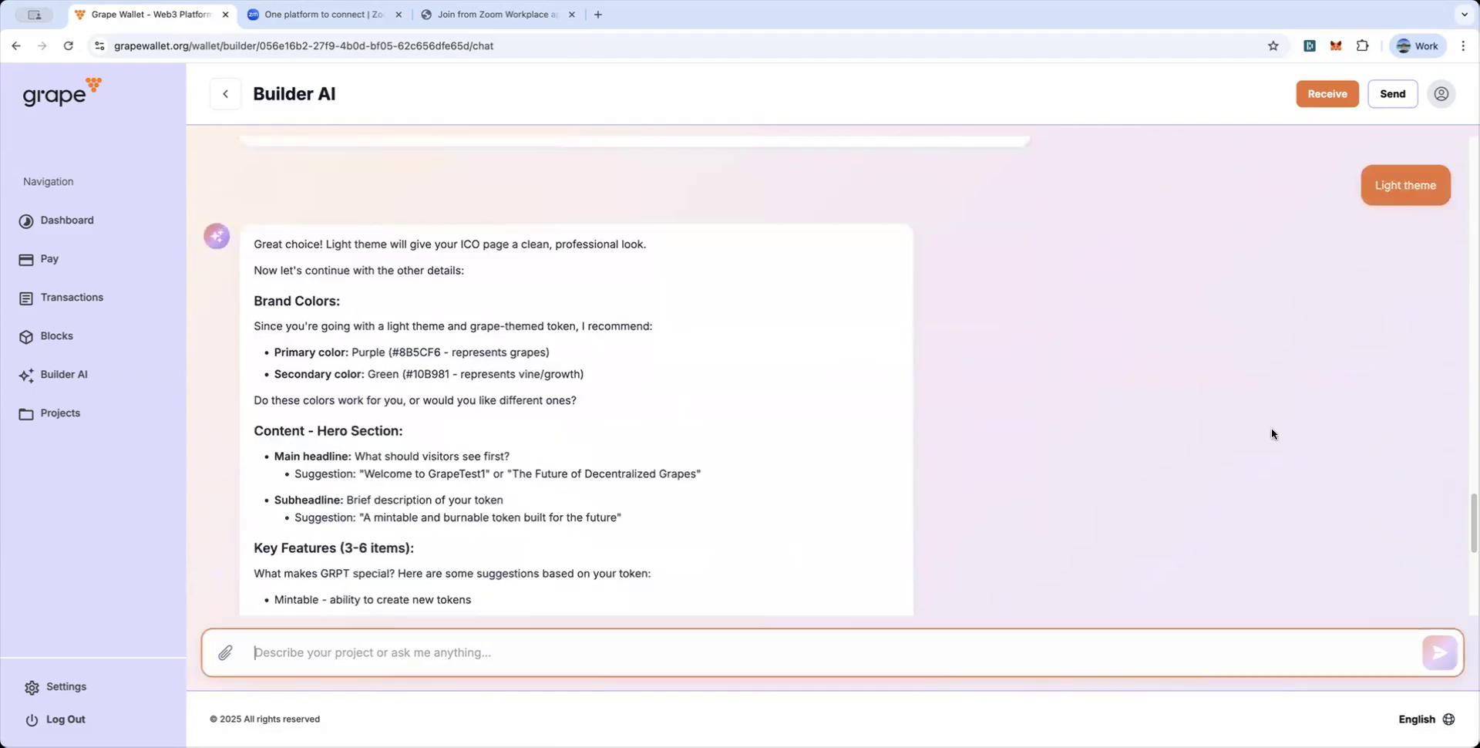
pyautogui.write('token')
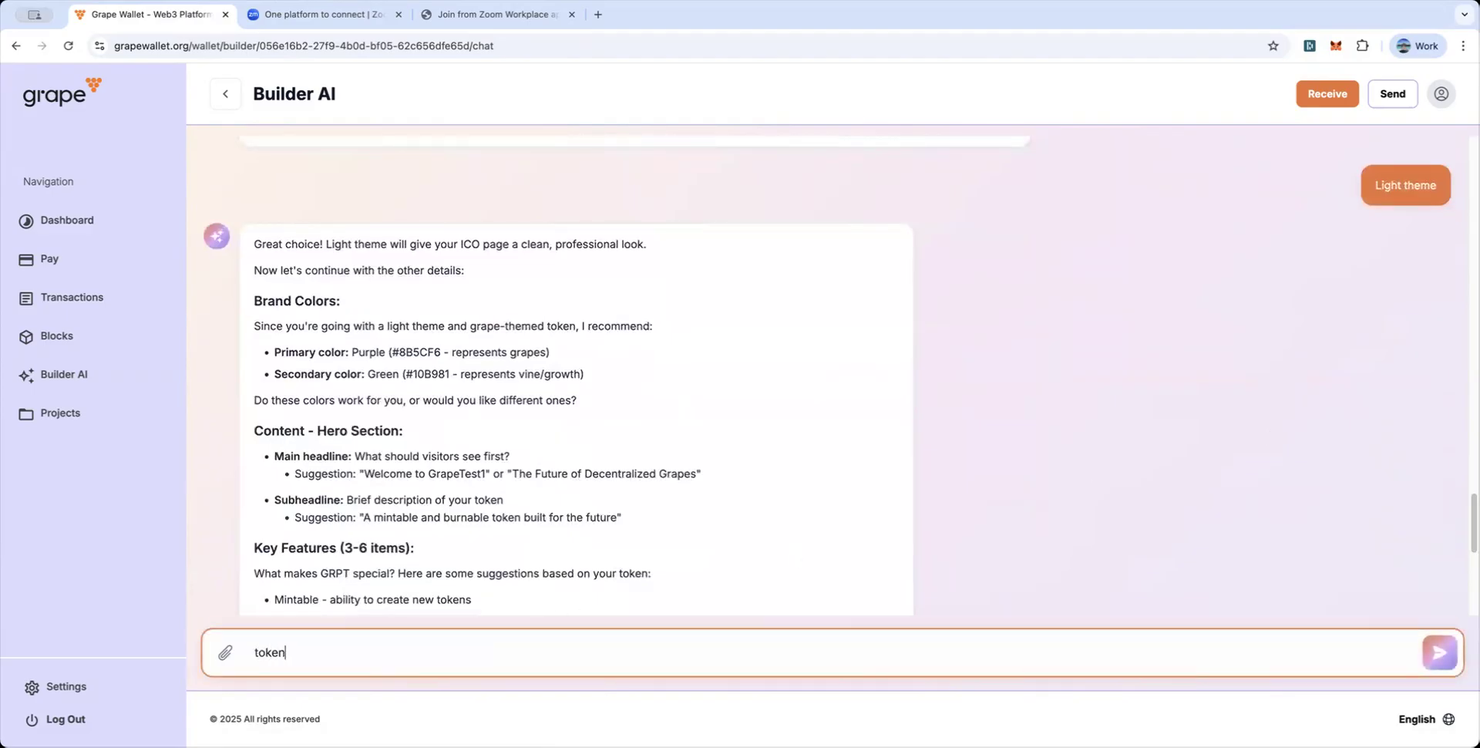
pyautogui.write('on')
pyautogui.write('ics')
pyautogui.press('BackSpace')
pyautogui.press('BackSpace')
pyautogui.press('BackSpace')
pyautogui.write('mics  25')
pyautogui.press('BackSpace')
pyautogui.write('5% of tokens to be held formarketing')
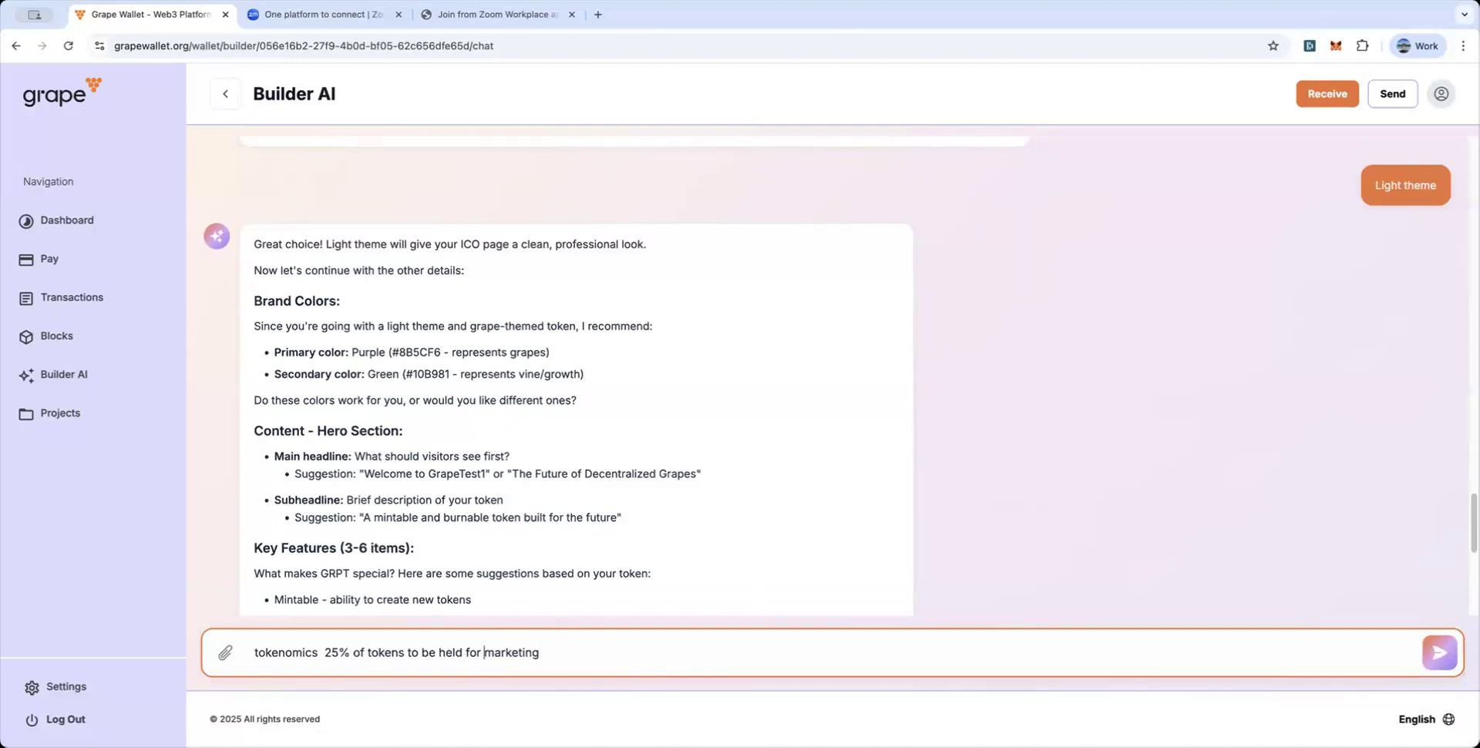
pyautogui.click(584, 654)
pyautogui.hotkey('shift', 'Return')
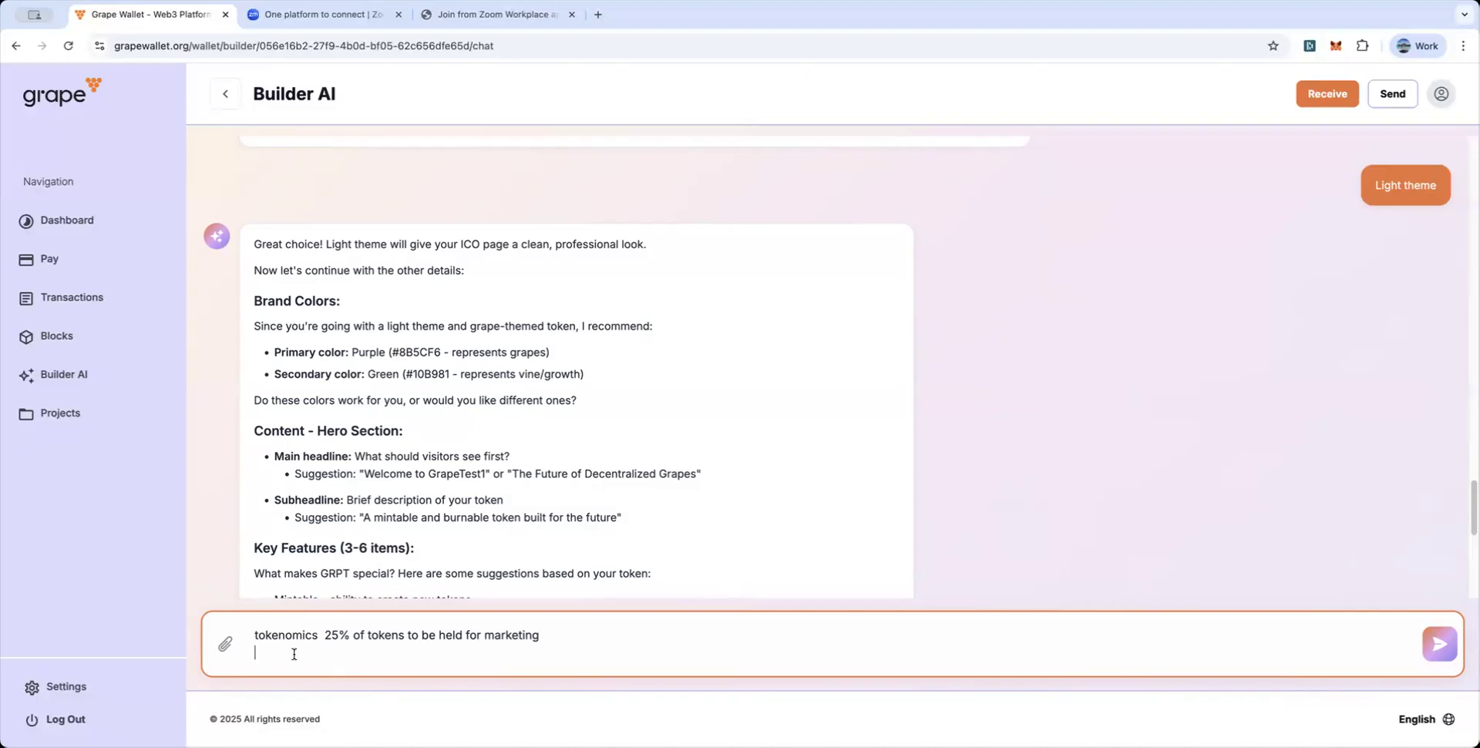
# - Add a second line to the reply reading "70% to be airdropped"
pyautogui.write('75% to be airdropped')
pyautogui.moveTo(265, 651); pyautogui.dragTo(259, 652)
pyautogui.write('0')
pyautogui.click(389, 650)
pyautogui.hotkey('shift', 'Return')
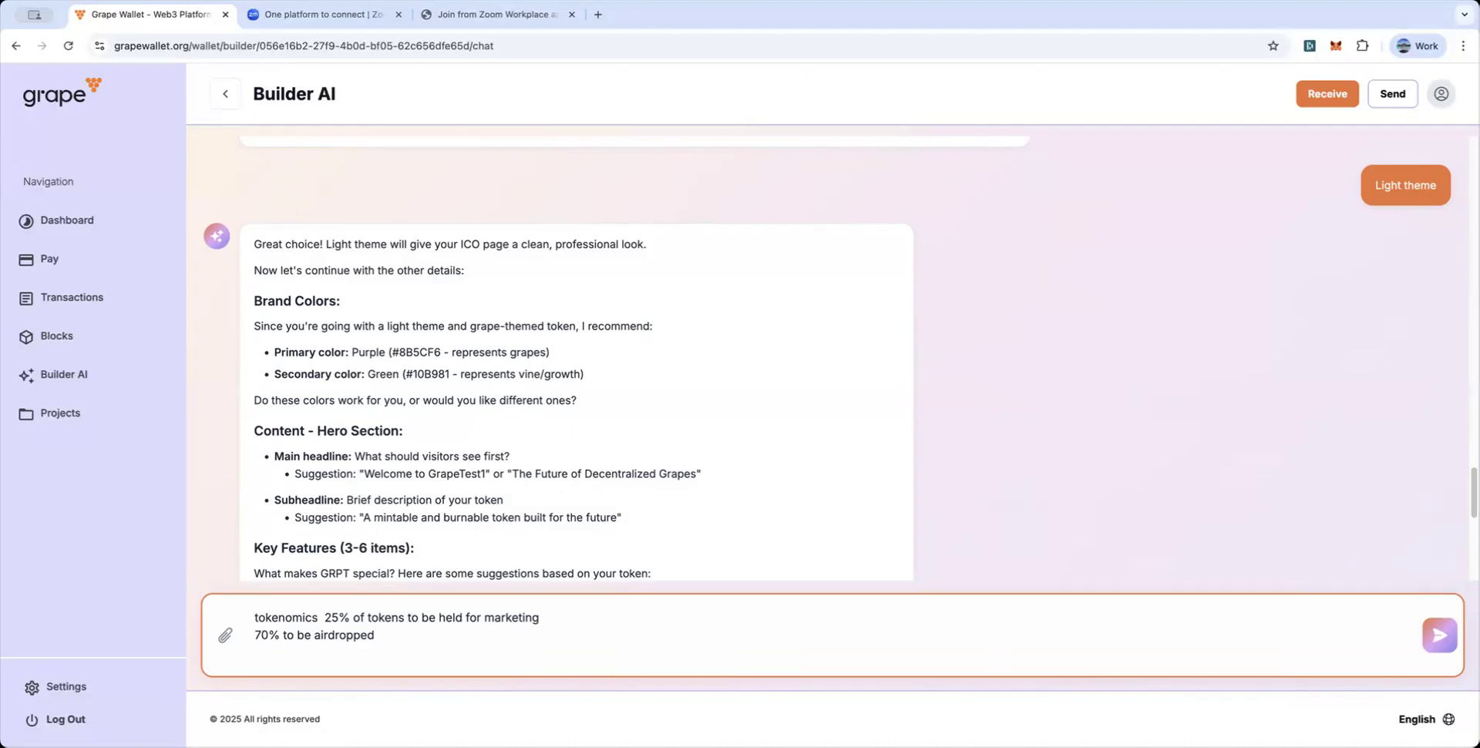
# - Add a third line to the reply reading "5% of tokens to be used as i like ."
pyautogui.write('5%')
pyautogui.press('BackSpace')
pyautogui.press('BackSpace')
pyautogui.press('BackSpace')
pyautogui.write('5% of tokens to be used ')
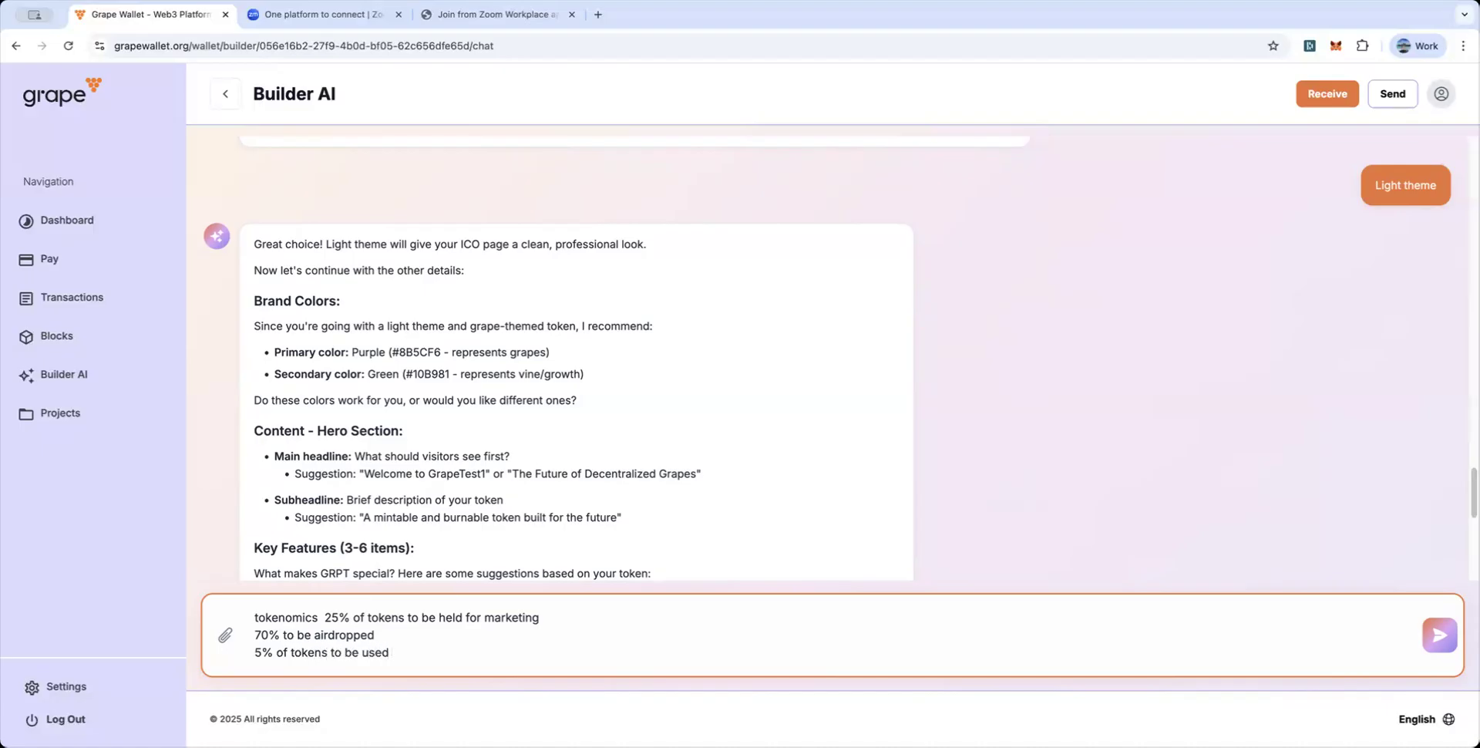
pyautogui.write('as i like .')
pyautogui.hotkey('shift', 'Return')
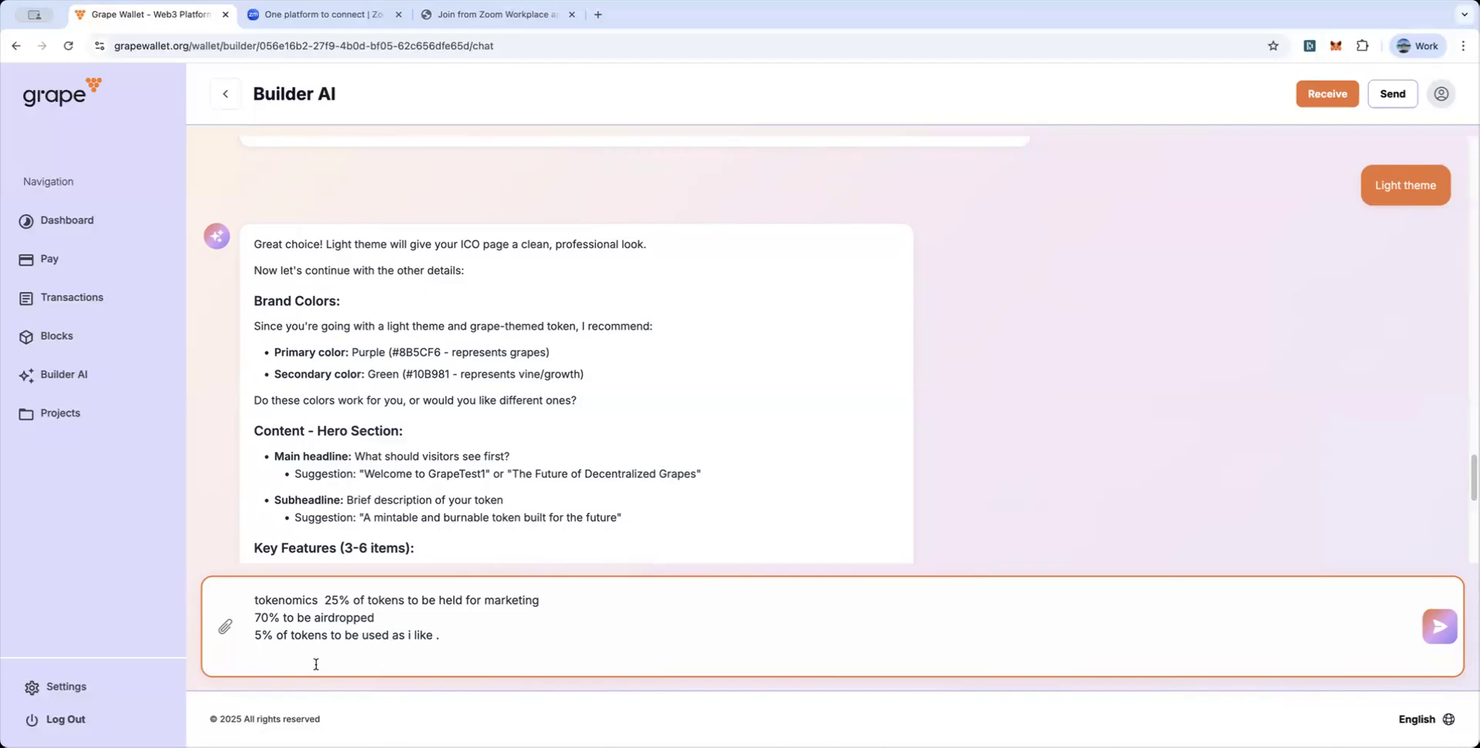
# - Add the request "can you also show me the icon" to the message and send it
pyautogui.write('can ypu also')
pyautogui.press('BackSpace')
pyautogui.press('BackSpace')
pyautogui.press('BackSpace')
pyautogui.press('BackSpace')
pyautogui.press('BackSpace')
pyautogui.press('BackSpace')
pyautogui.press('BackSpace')
pyautogui.press('BackSpace')
pyautogui.write('ou also show mme')
pyautogui.press('BackSpace')
pyautogui.press('BackSpace')
pyautogui.write('e the icom')
pyautogui.press('BackSpace')
pyautogui.press('BackSpace')
pyautogui.write('n')
pyautogui.press('Return')
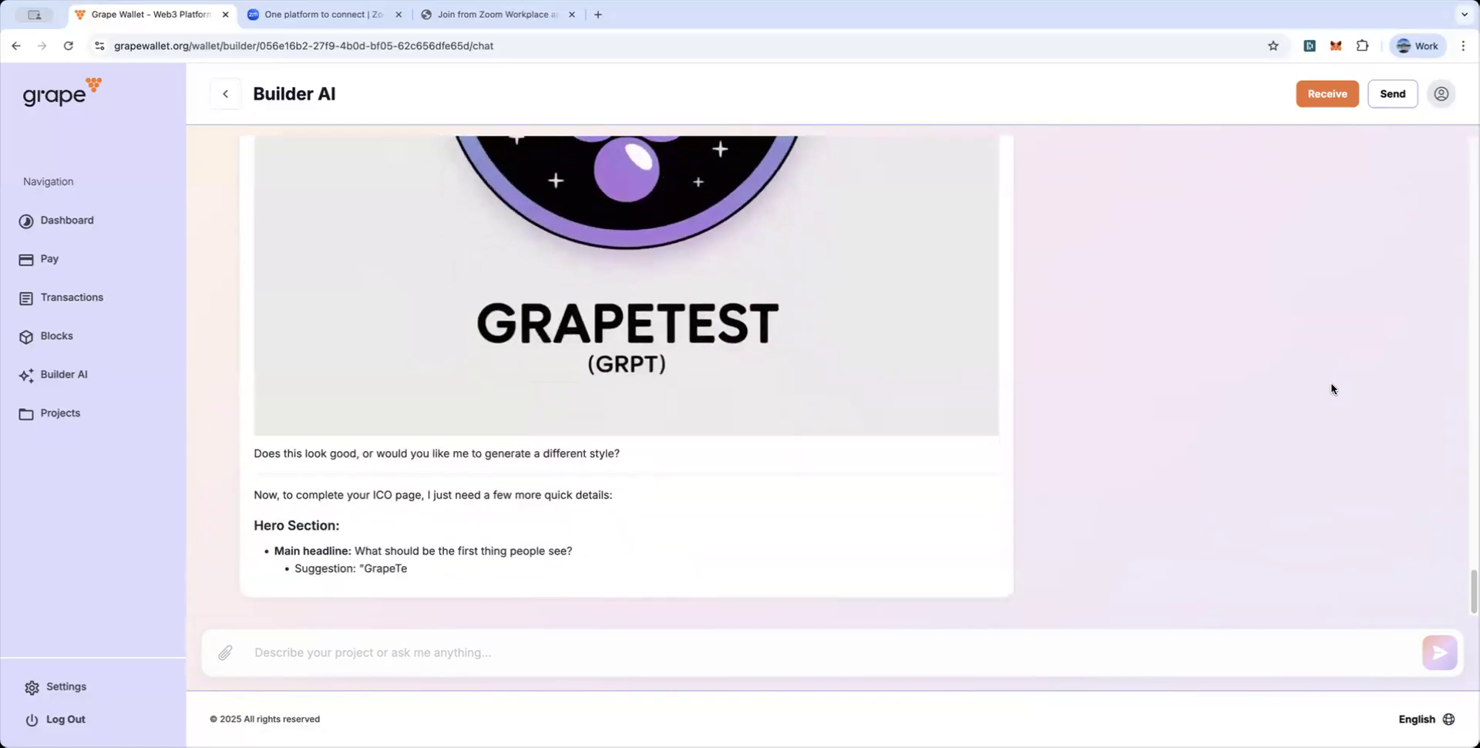
# - Examine the generated token logo and read the assistant's remaining questions for the ICO page
pyautogui.scroll(5, 1171, 377)
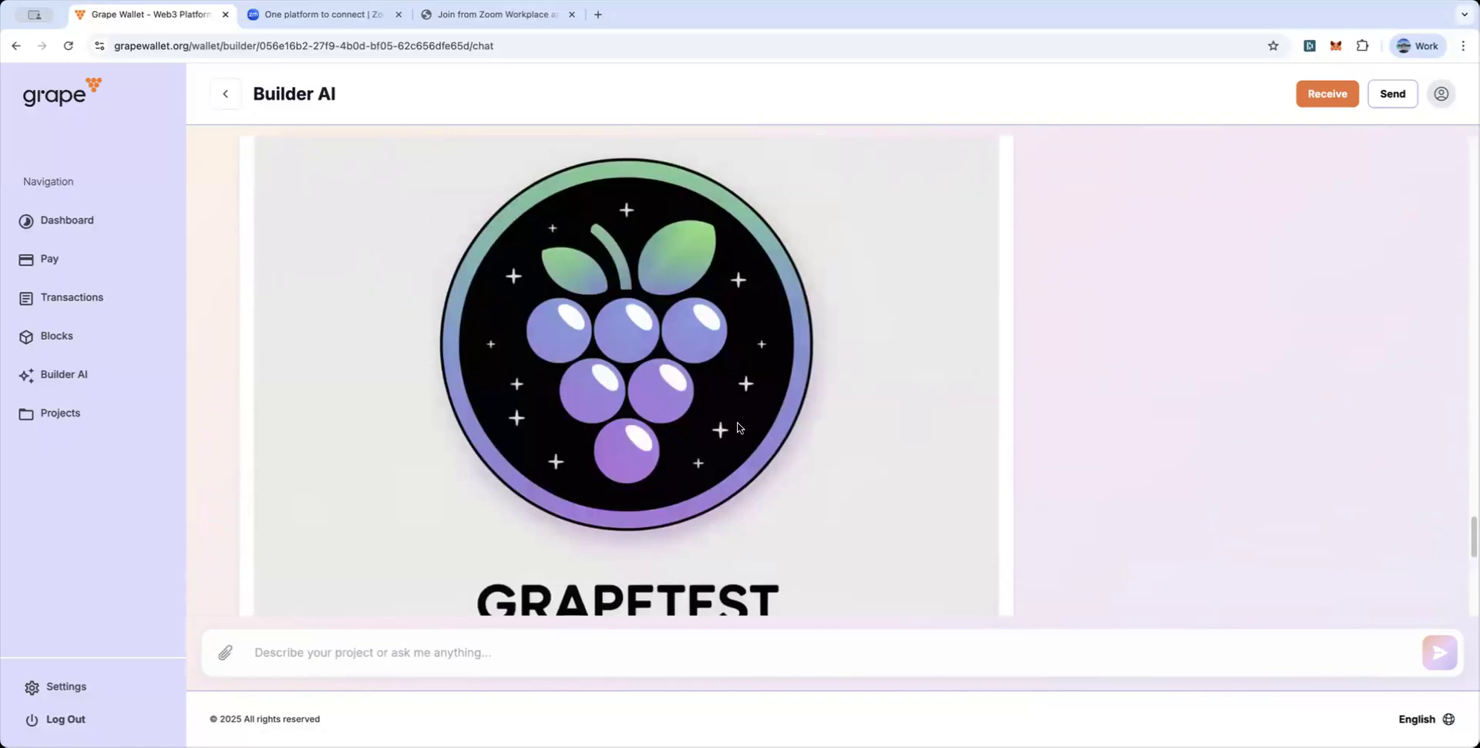
pyautogui.scroll(-4, 737, 420)
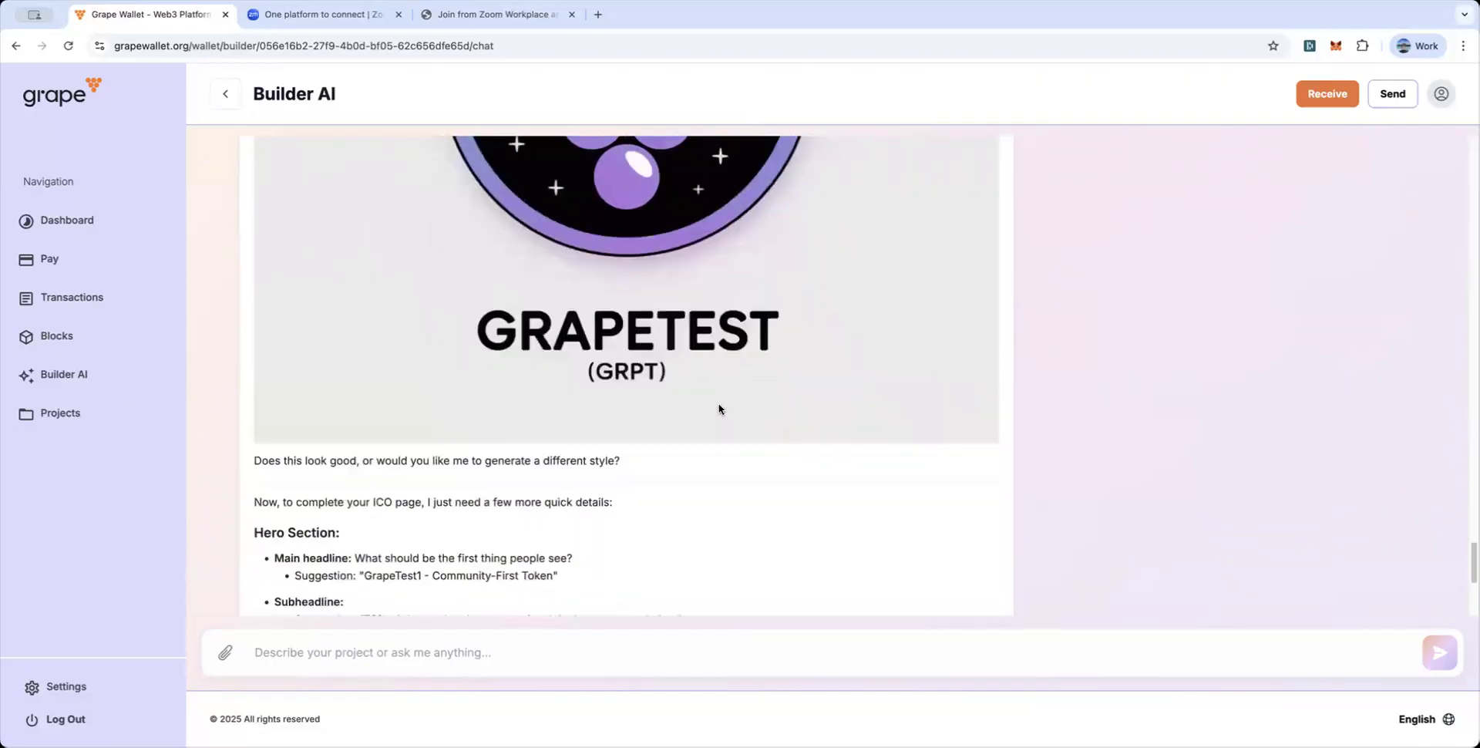
pyautogui.scroll(-2, 720, 407)
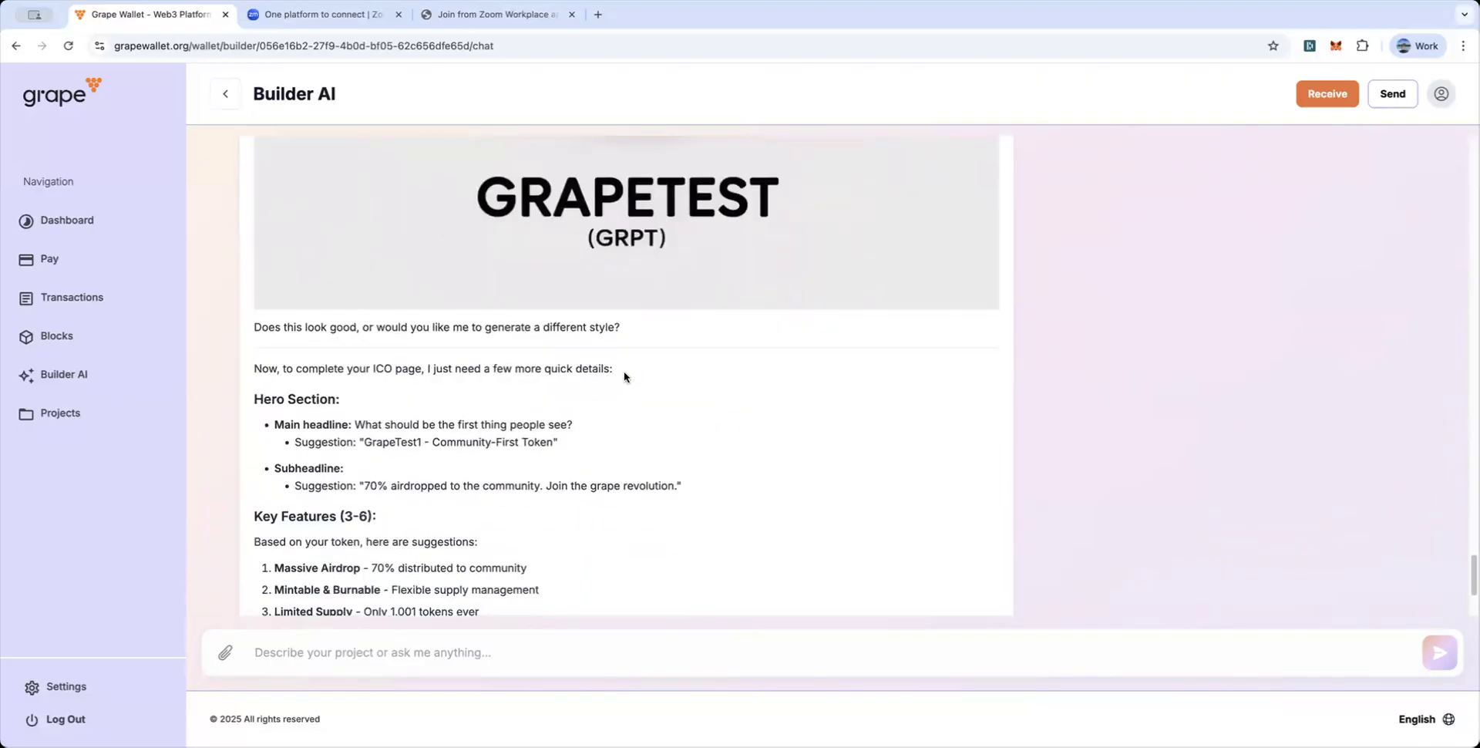
pyautogui.scroll(5, 1010, 379)
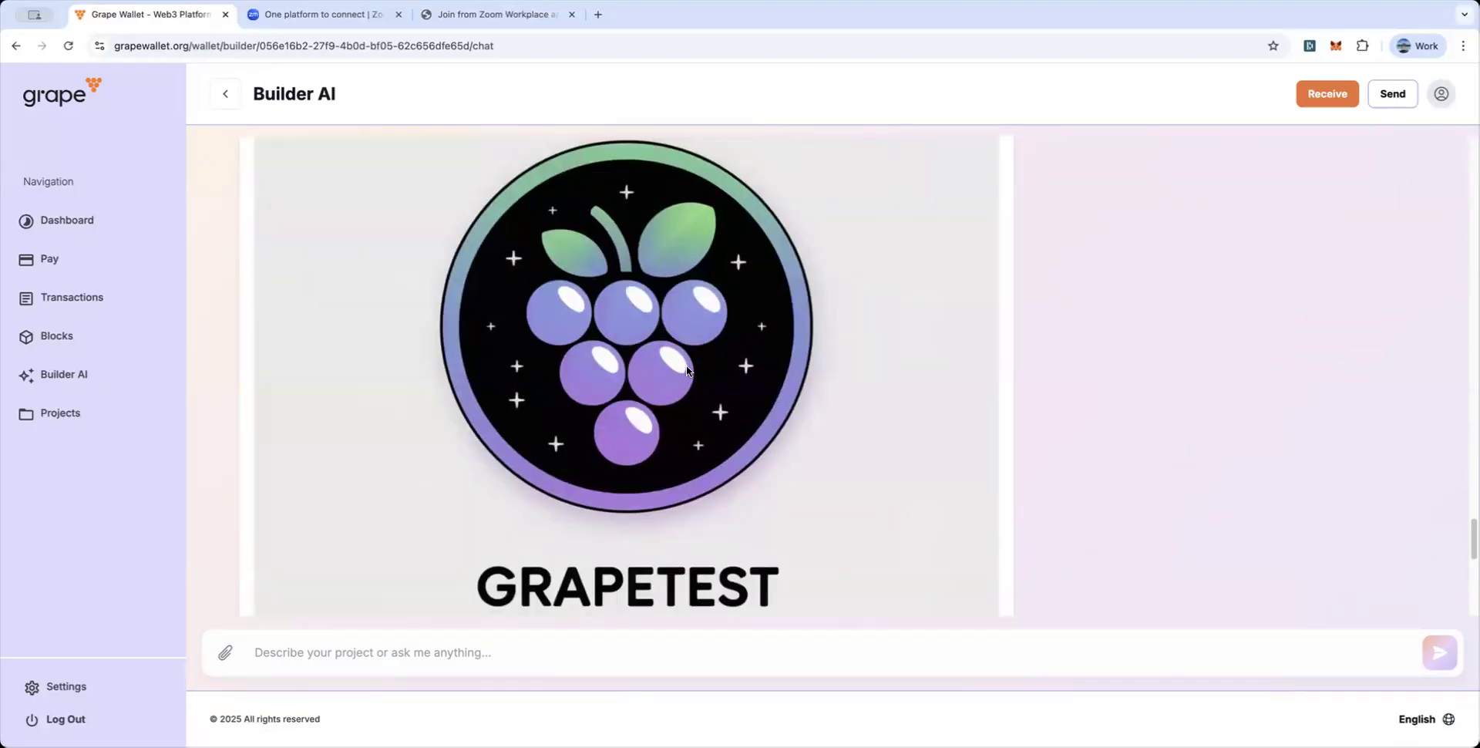
pyautogui.scroll(-2, 686, 364)
pyautogui.scroll(-5, 922, 353)
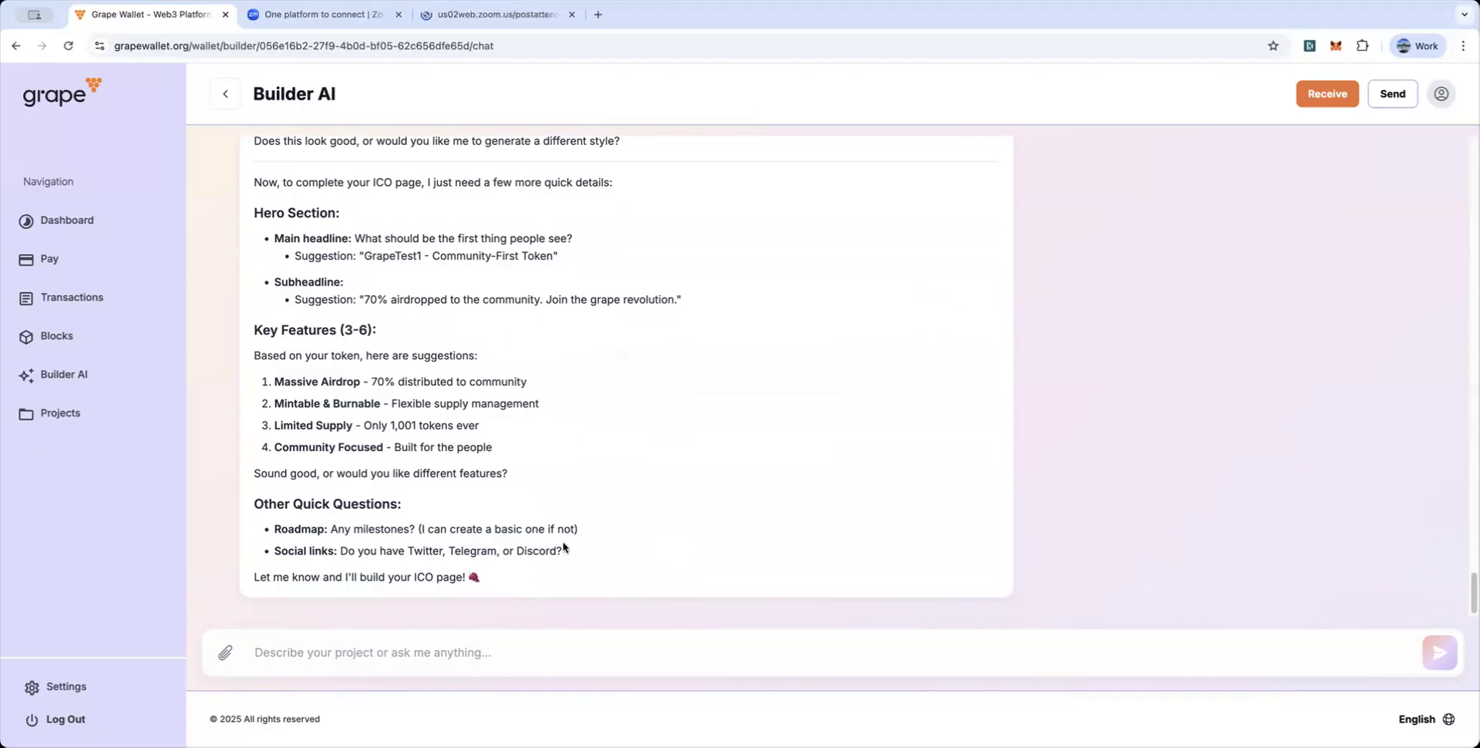
# - Begin a new chat reply with the line "no roadmap as yet"
pyautogui.click(355, 652)
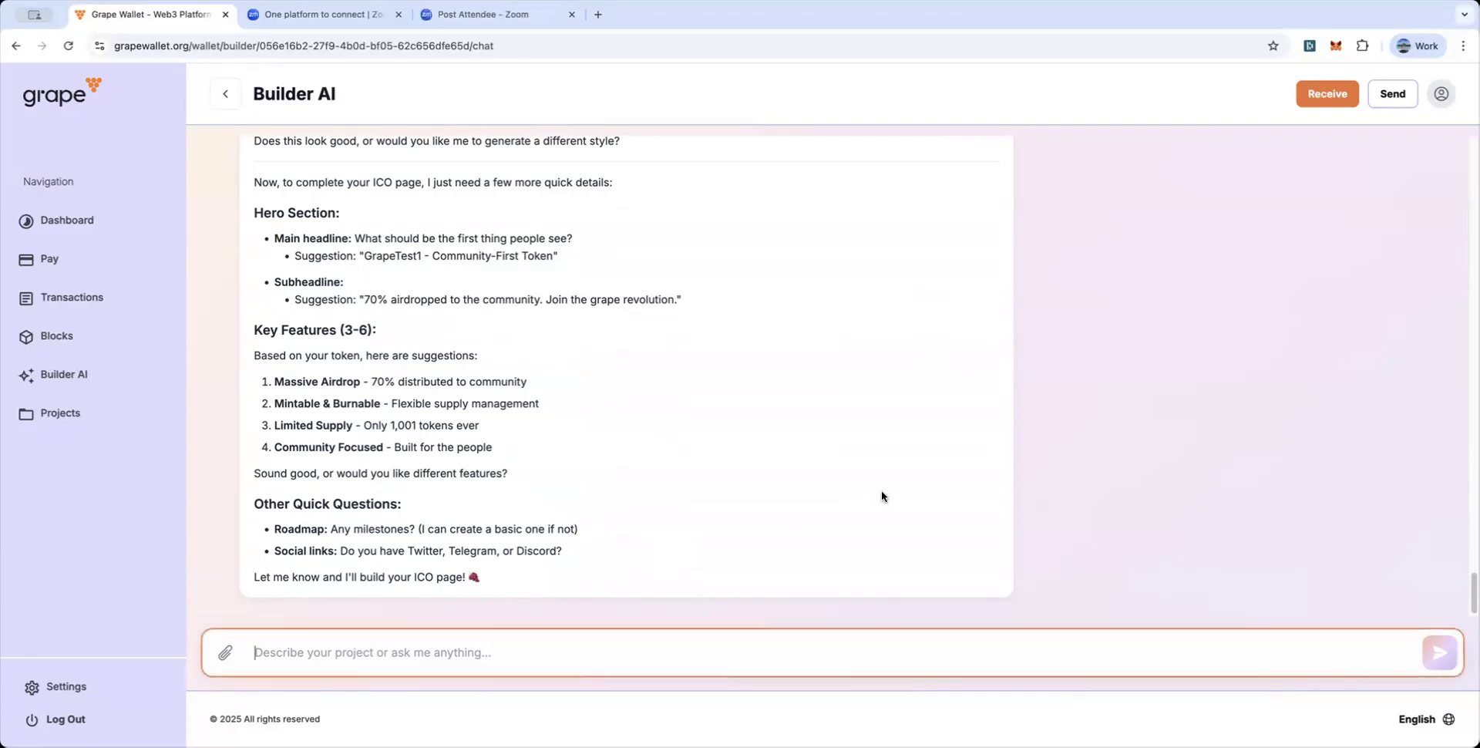
pyautogui.write('no road map')
pyautogui.press('BackSpace')
pyautogui.press('BackSpace')
pyautogui.press('BackSpace')
pyautogui.write('map')
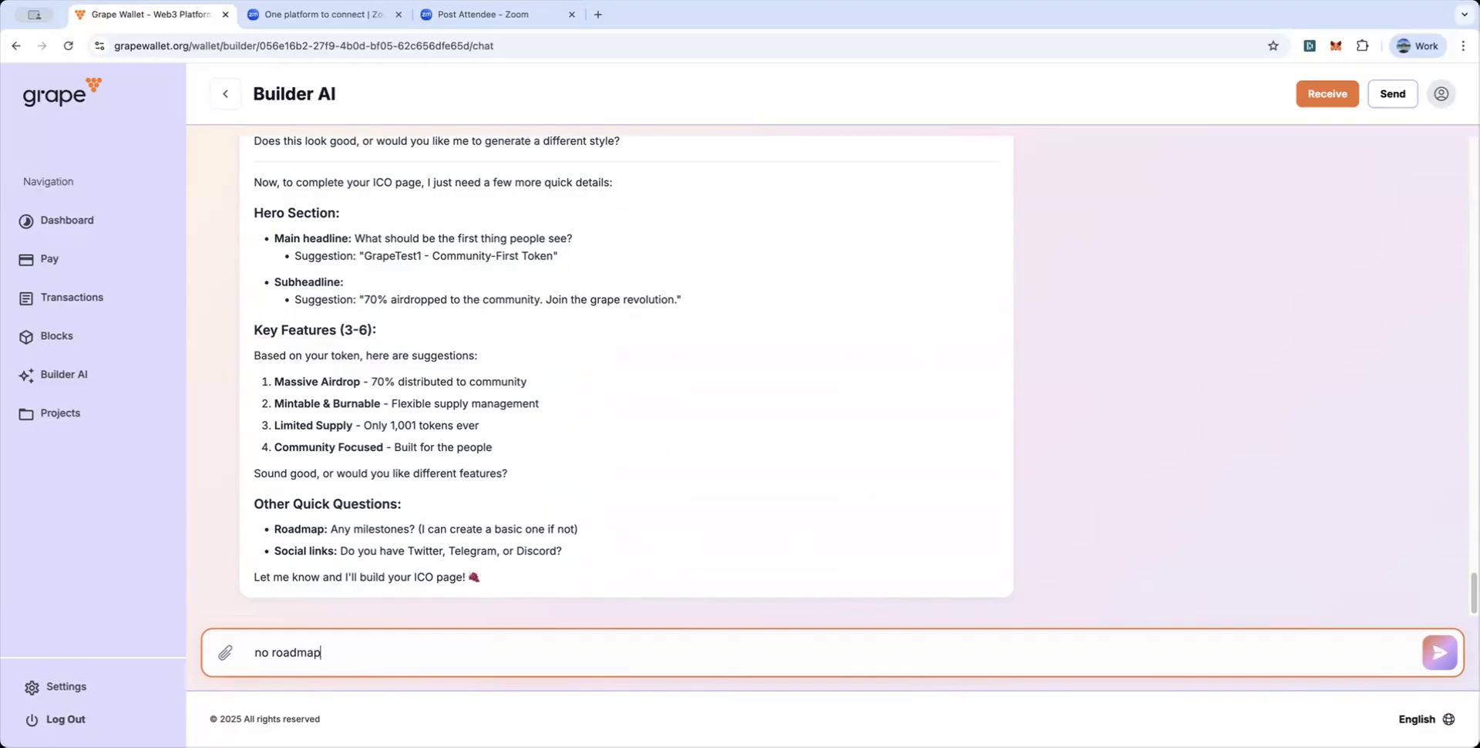
pyautogui.write(' as yet')
pyautogui.hotkey('shift', 'Return')
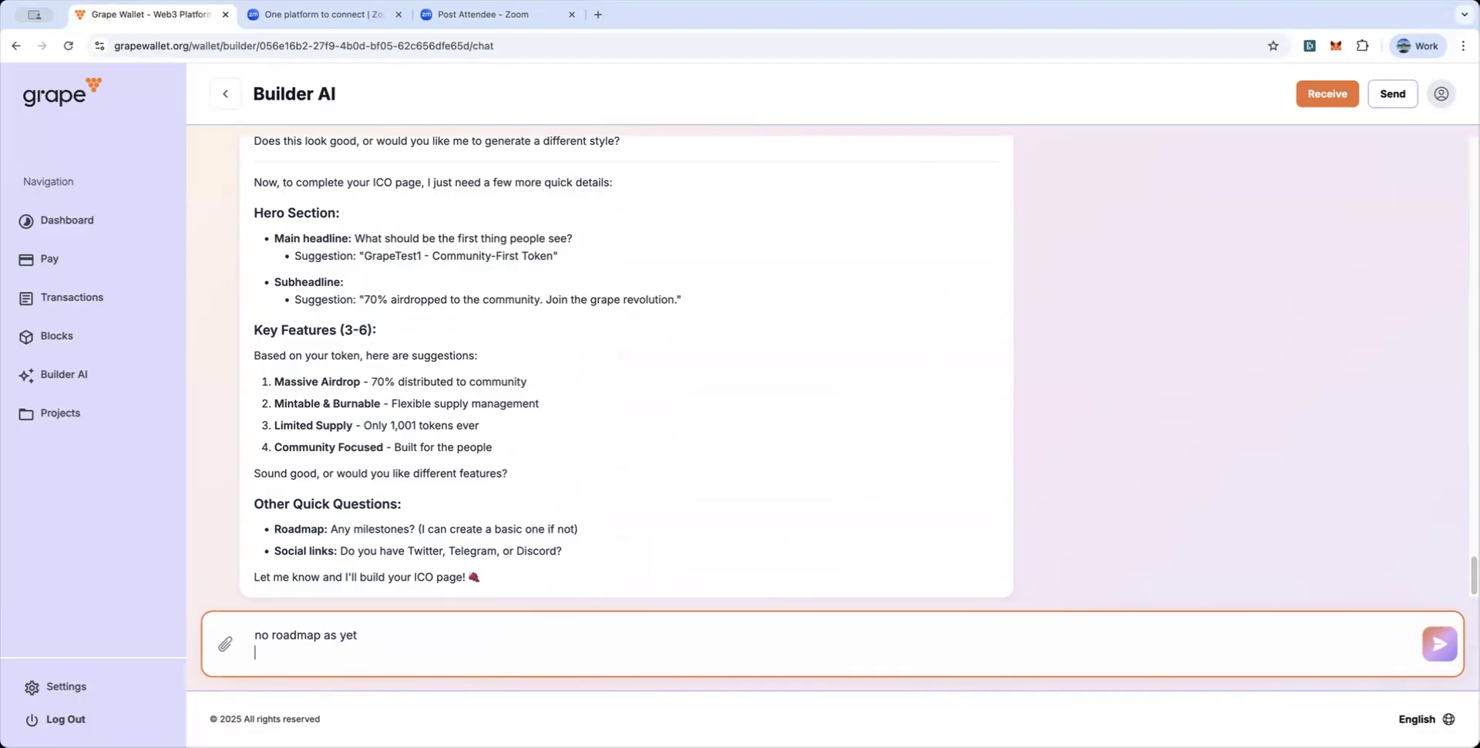
# - Add a second line to the chat reply reading "social media links", with its wording trimmed and the spelling corrected
pyautogui.write('sovcial media links to follow')
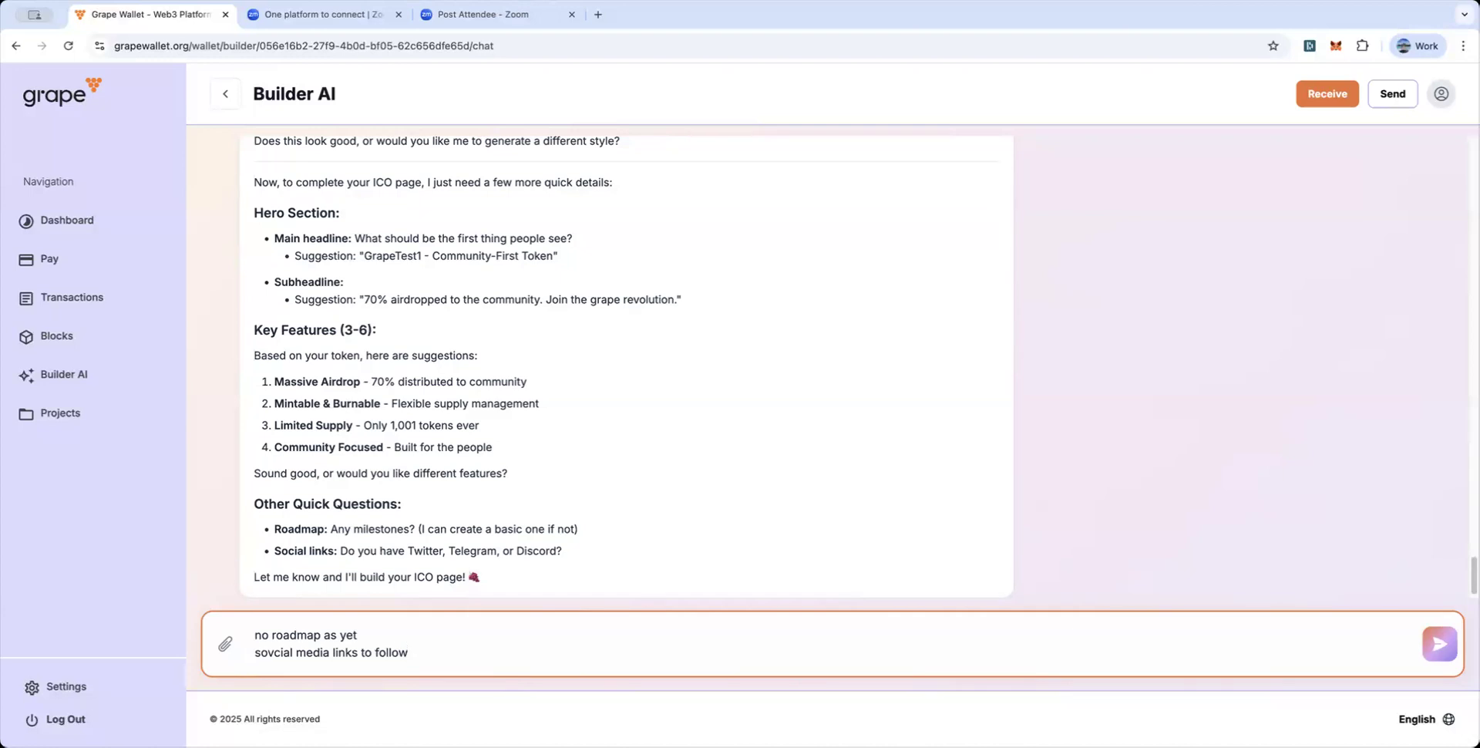
pyautogui.press('BackSpace')
pyautogui.press('BackSpace')
pyautogui.press('BackSpace')
pyautogui.press('BackSpace')
pyautogui.press('BackSpace')
pyautogui.press('BackSpace')
pyautogui.press('BackSpace')
pyautogui.press('BackSpace')
pyautogui.press('BackSpace')
pyautogui.press('BackSpace')
pyautogui.press('BackSpace')
pyautogui.click(274, 653)
pyautogui.press('BackSpace')
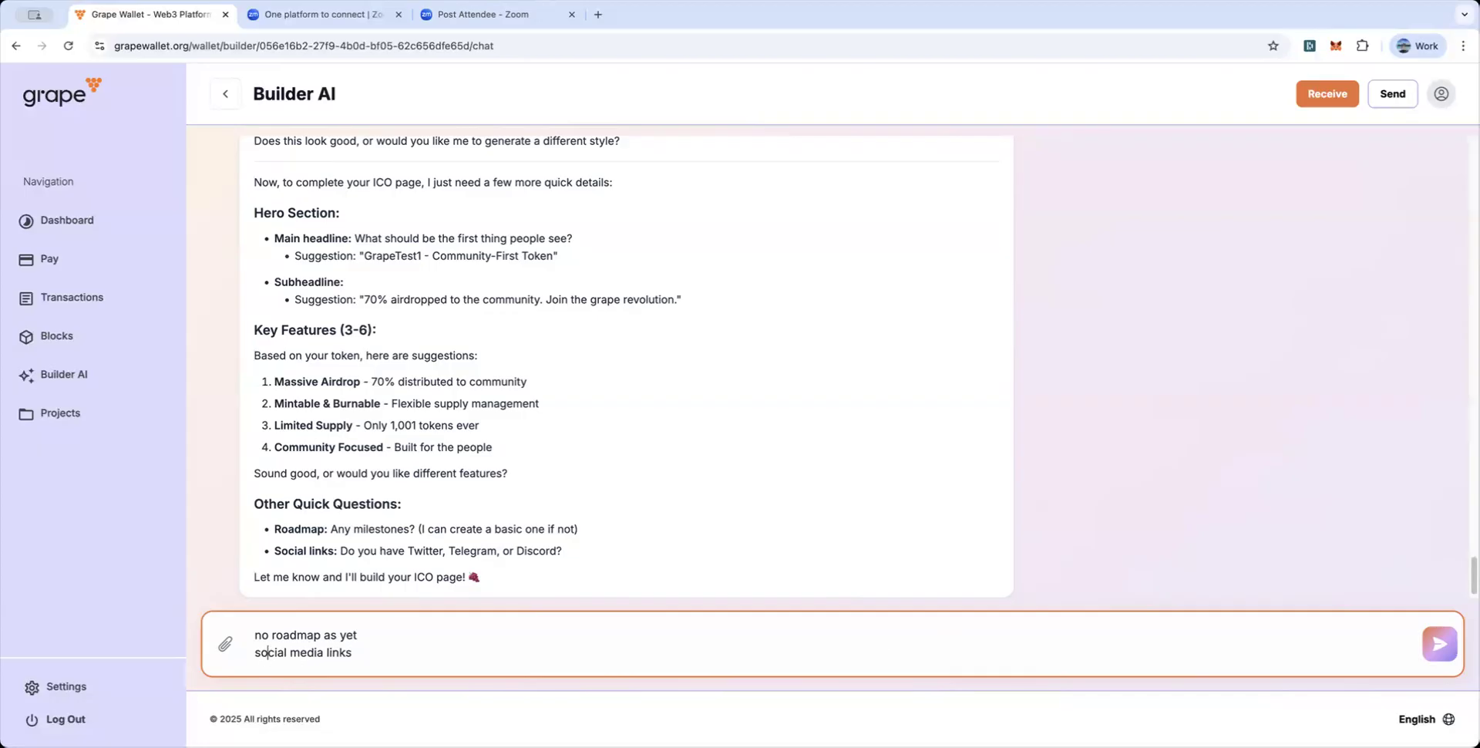
# - Open YouTube in a new browser tab and go to the signed-in account's own channel page
pyautogui.click(599, 14)
pyautogui.click(626, 44)
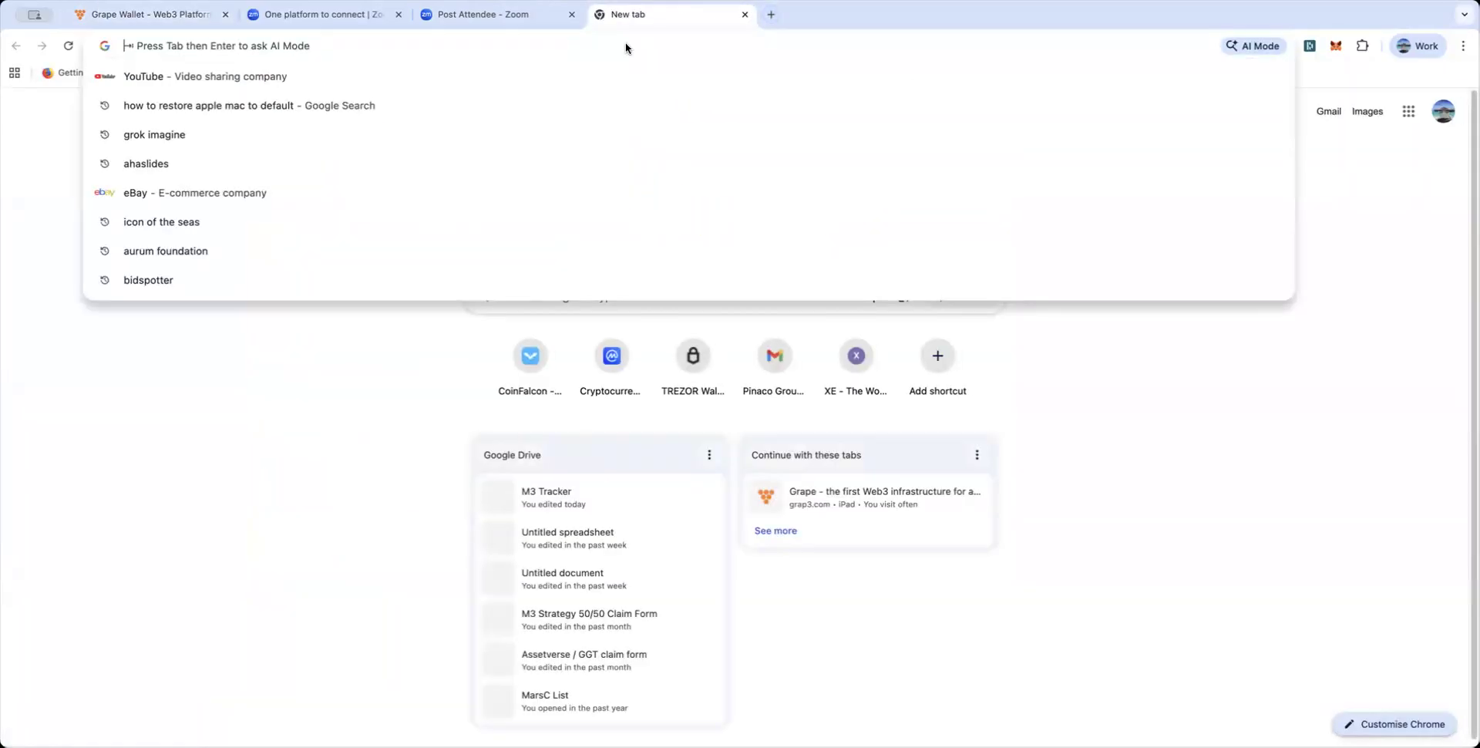
pyautogui.click(268, 71)
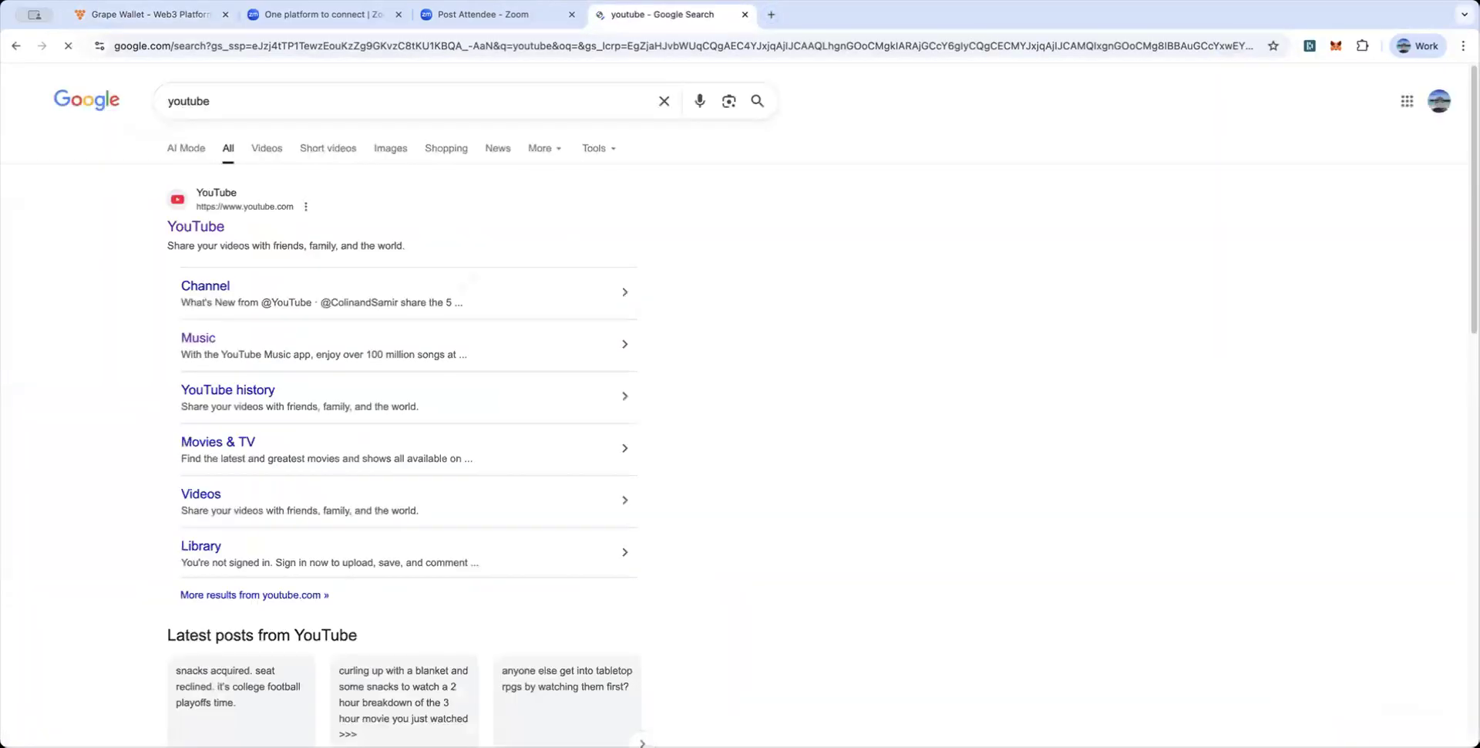
pyautogui.click(196, 227)
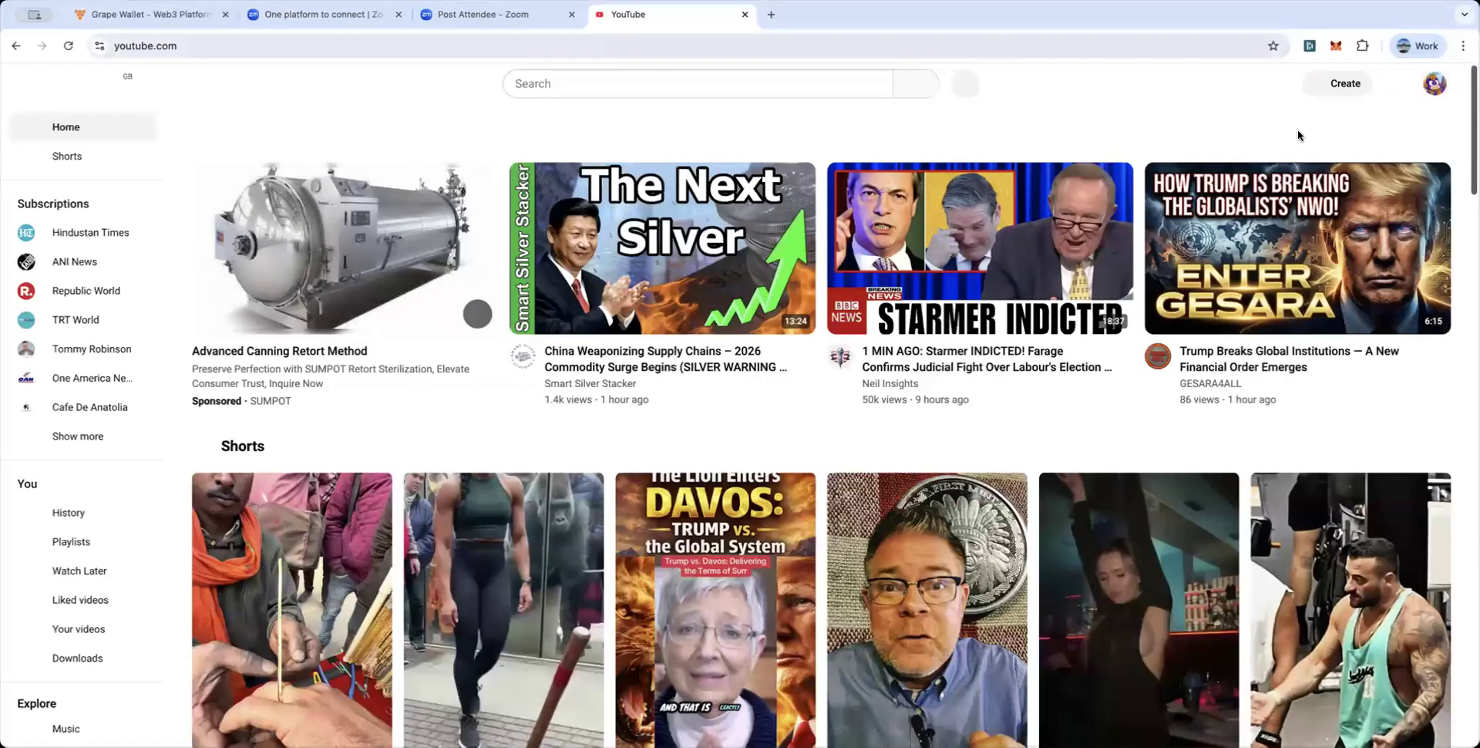
pyautogui.click(1434, 83)
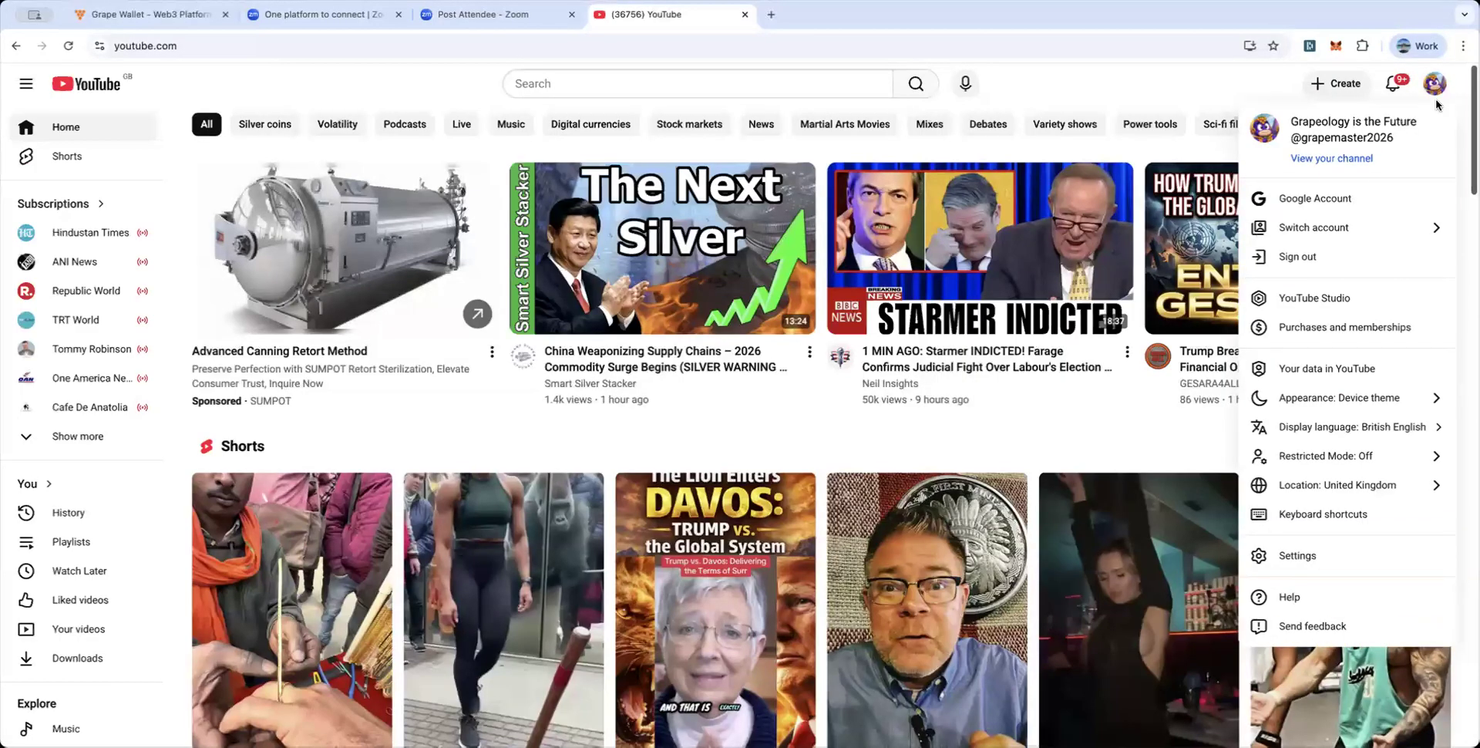
pyautogui.click(1323, 160)
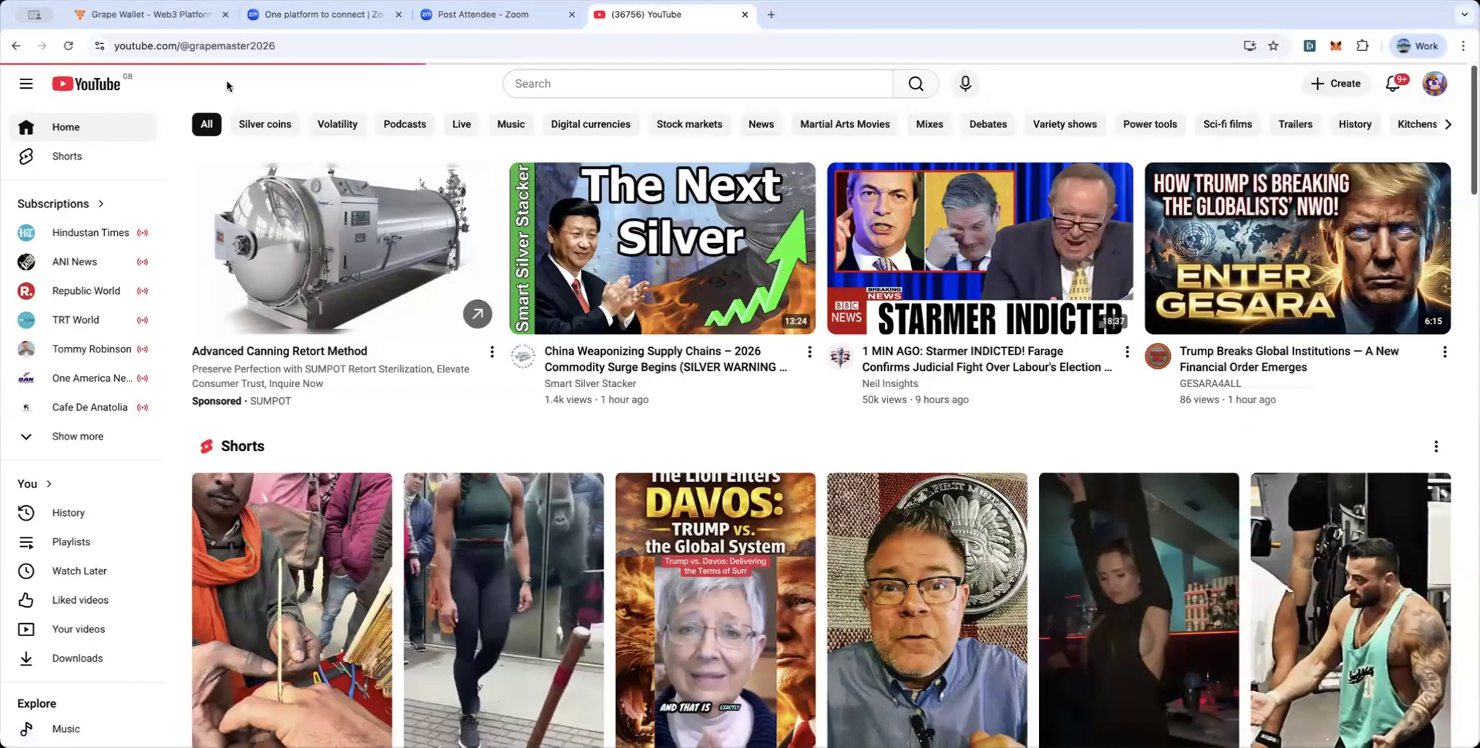
# - Copy the YouTube channel's web address and return to the Grape Wallet chat
pyautogui.moveTo(292, 45); pyautogui.dragTo(80, 36)
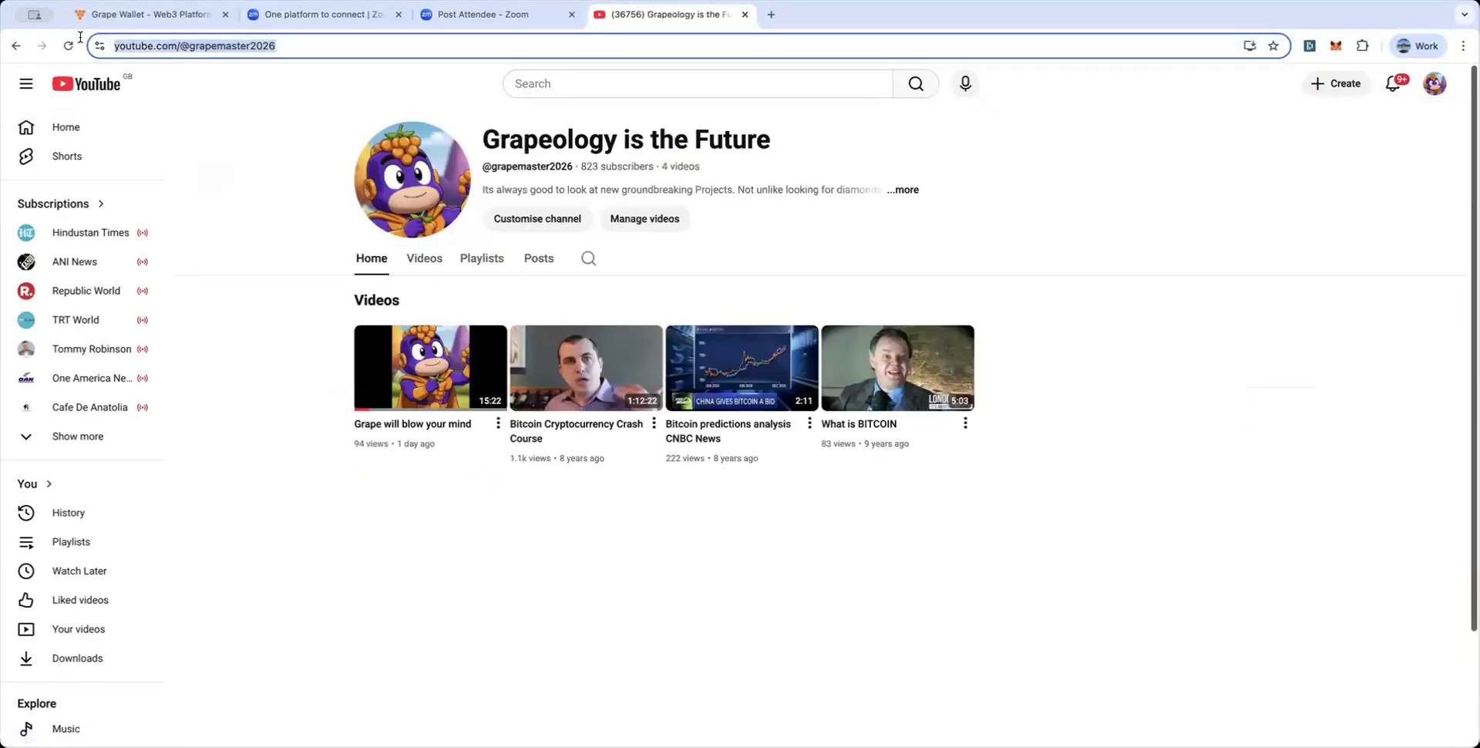
pyautogui.rightClick(168, 38)
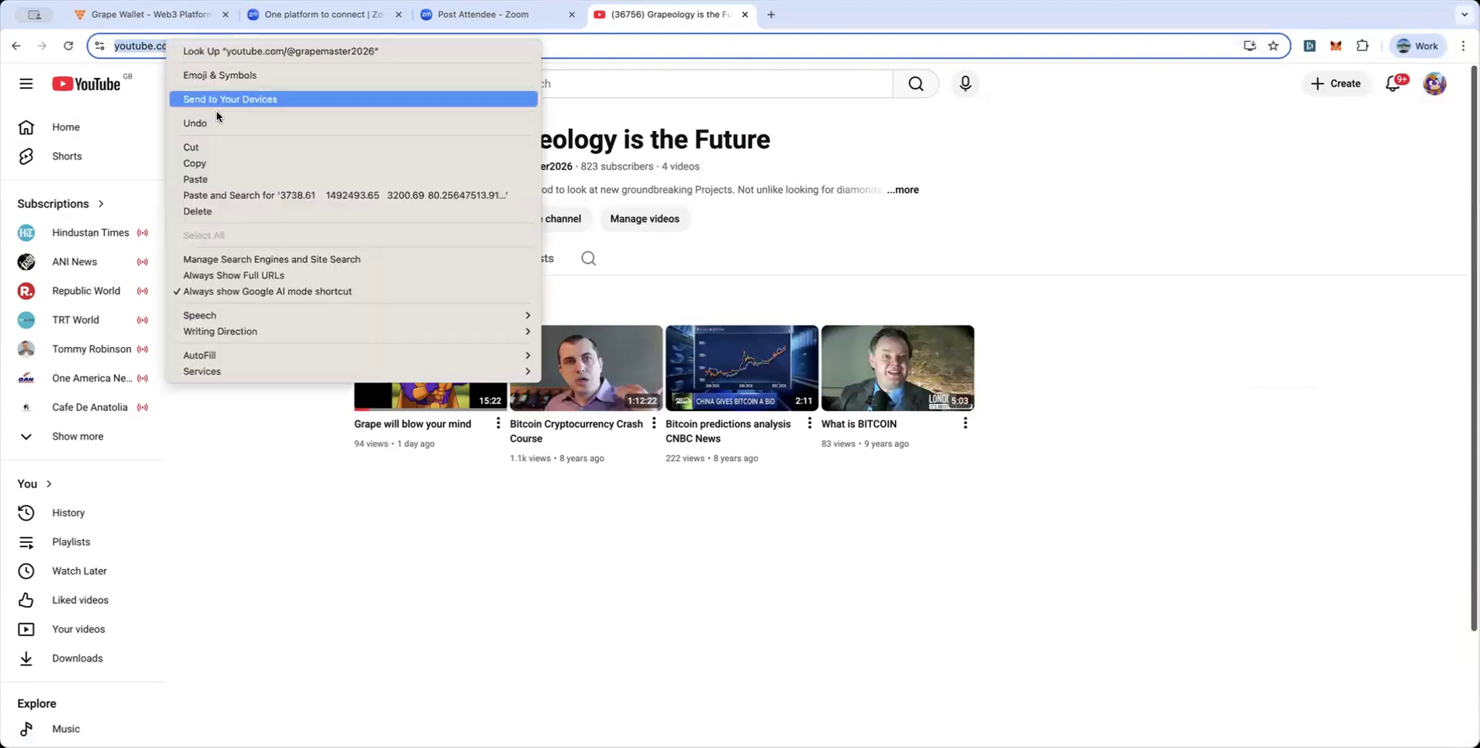
pyautogui.click(195, 163)
pyautogui.click(489, 16)
pyautogui.click(136, 19)
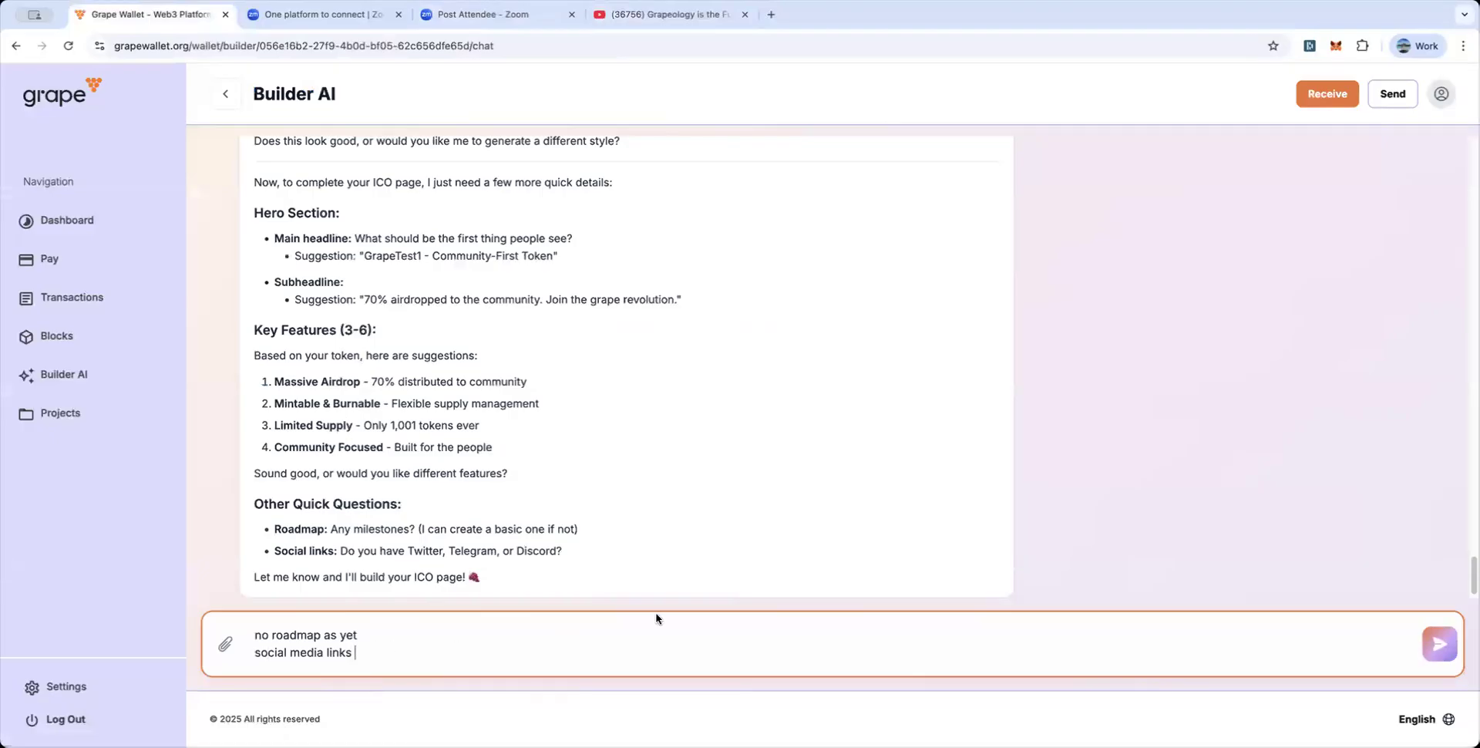
# - Complete the social media line with "youtube only" and the copied channel link, and send the reply
pyautogui.write('youtube only')
pyautogui.press('super+v')
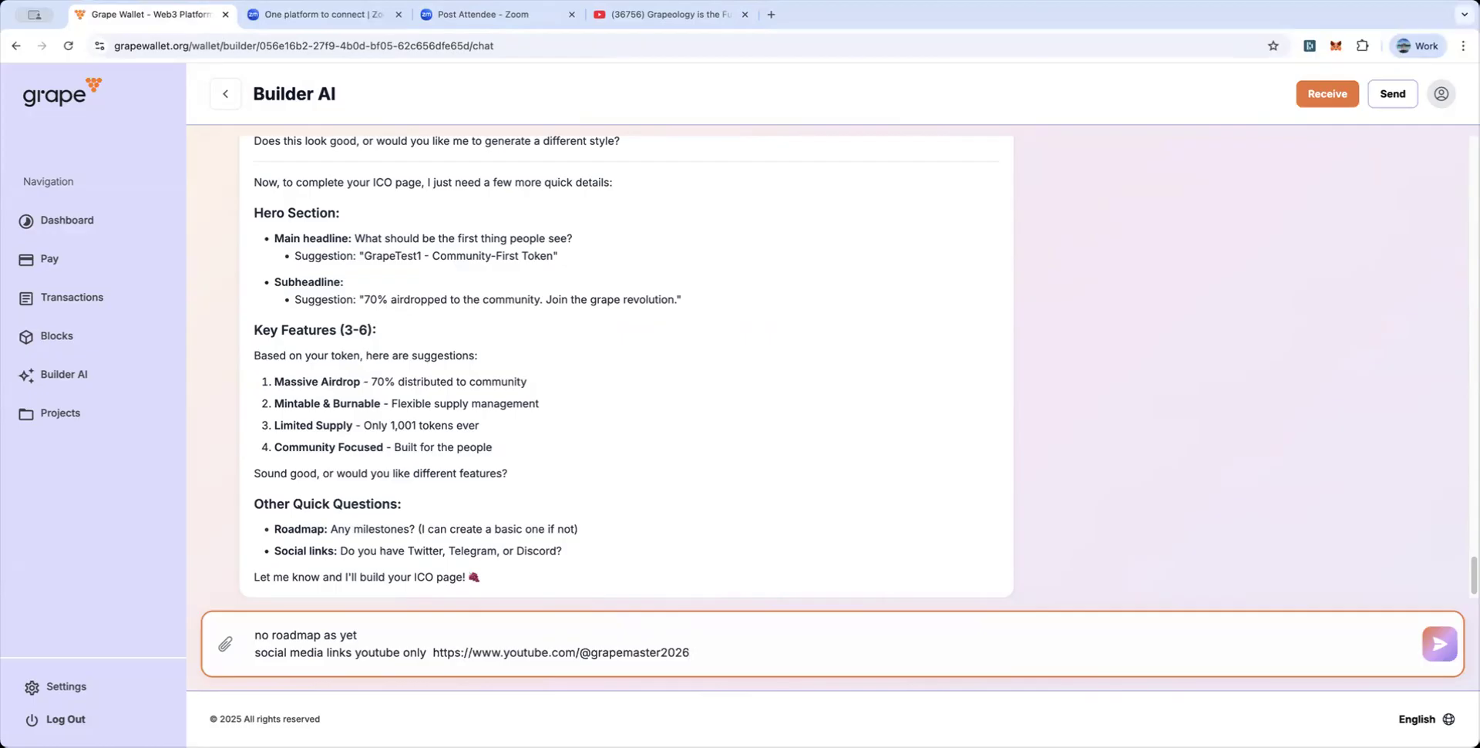
pyautogui.hotkey('shift', 'Return')
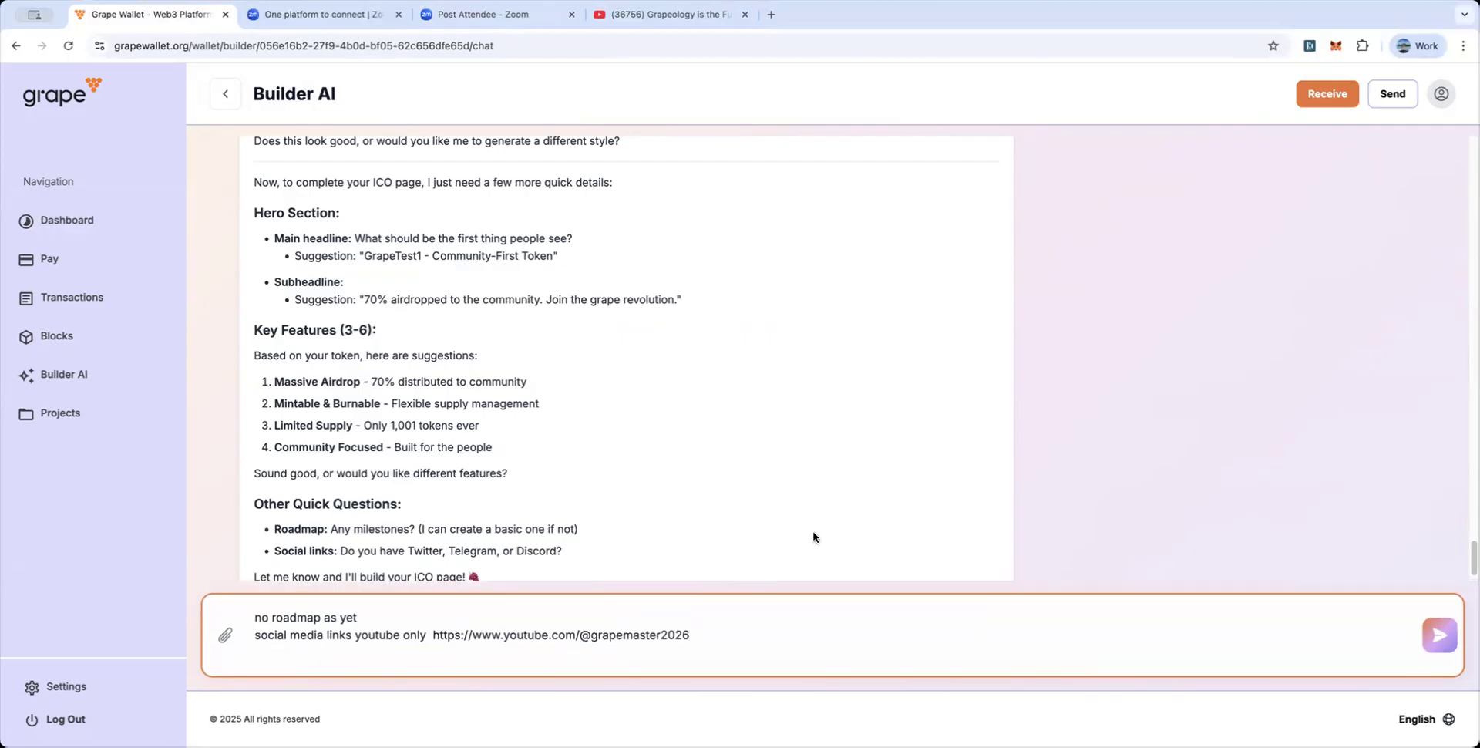
pyautogui.click(1433, 633)
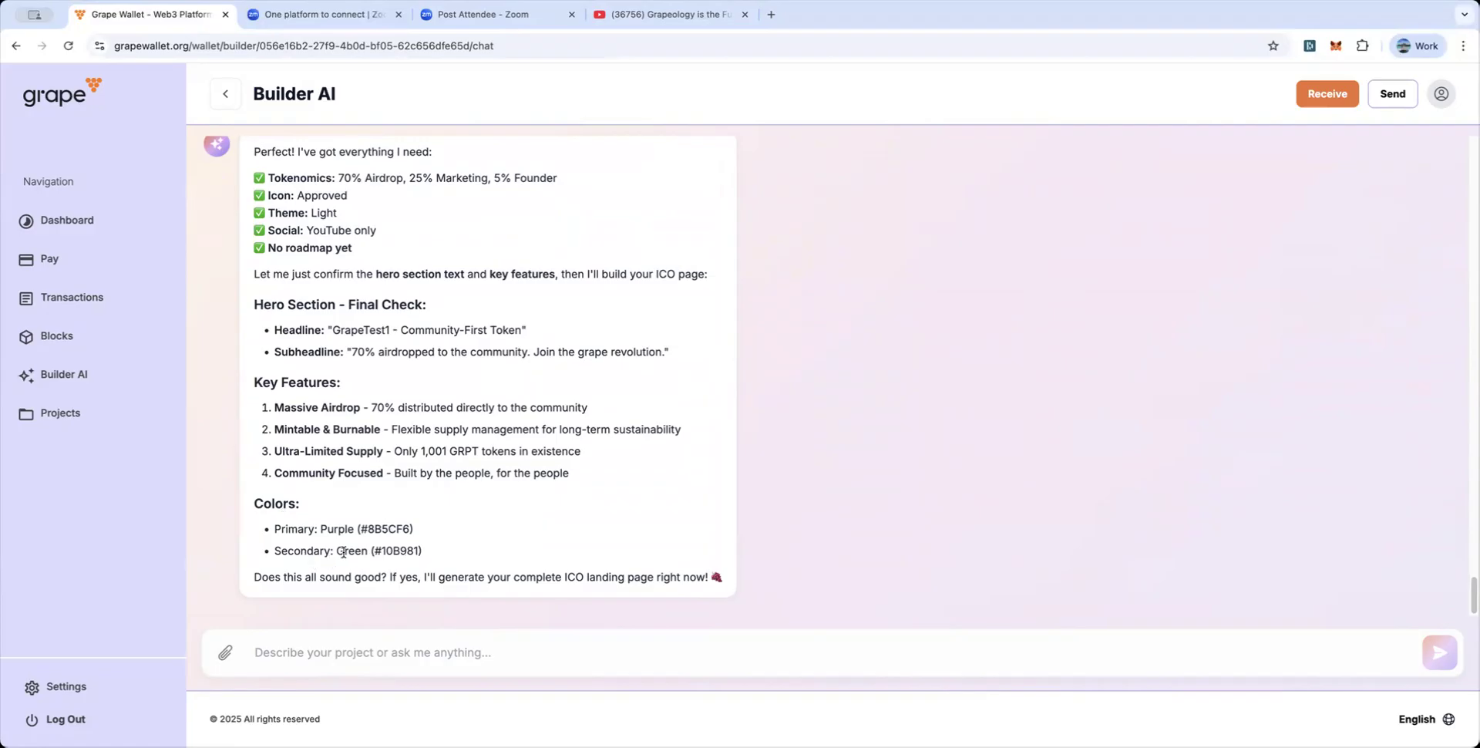
# - Begin a new chat reply about the page colours with the line "primary purple"
pyautogui.click(459, 650)
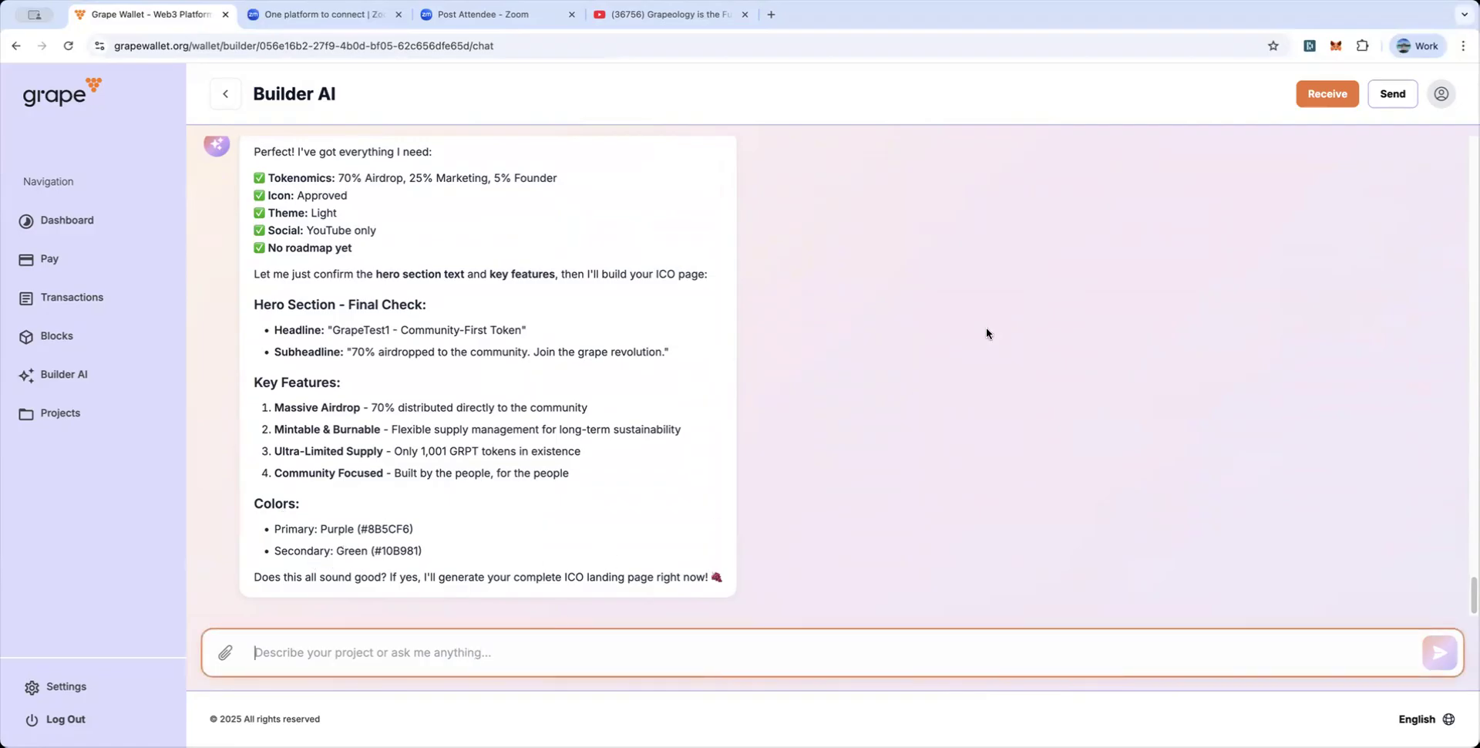
pyautogui.write('pro')
pyautogui.press('BackSpace')
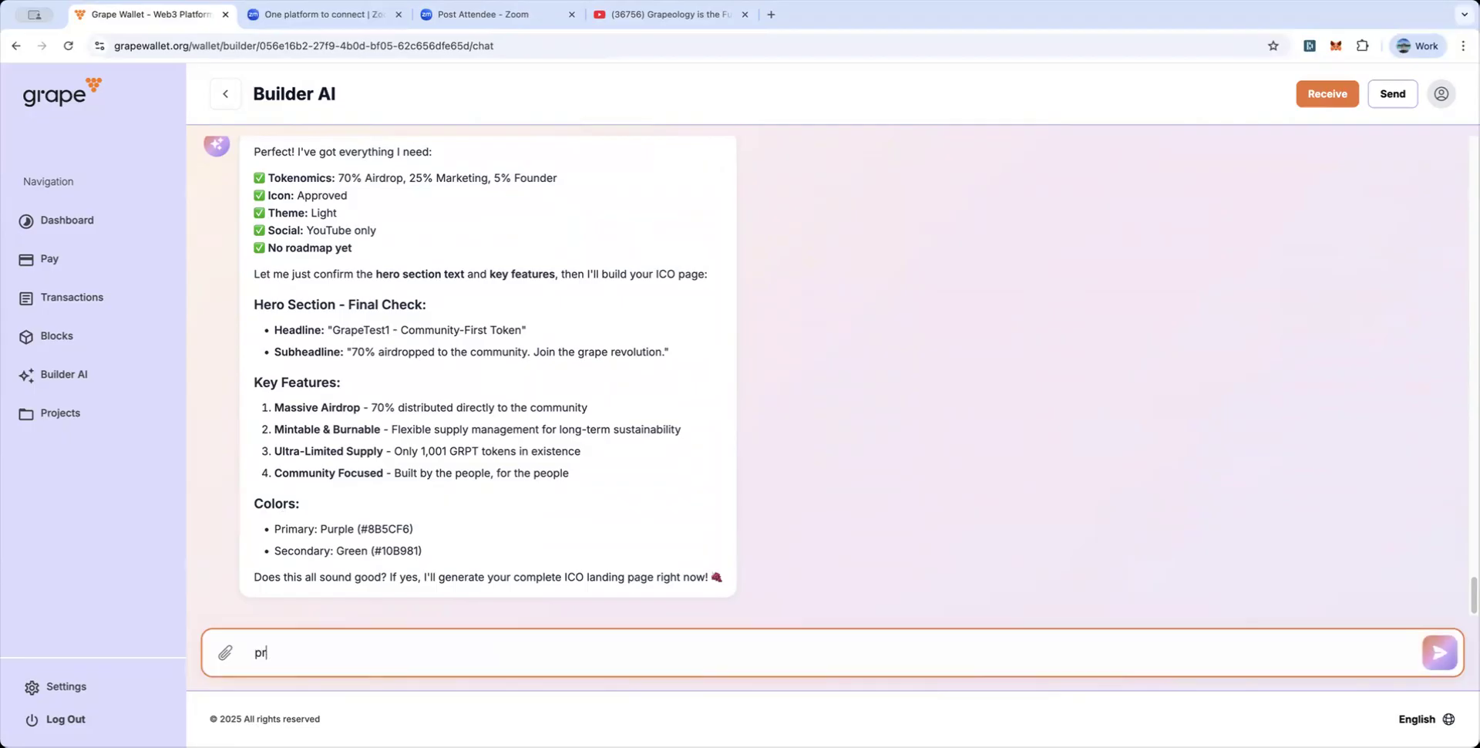
pyautogui.write('imar')
pyautogui.write('y ')
pyautogui.write('colo')
pyautogui.press('BackSpace')
pyautogui.press('BackSpace')
pyautogui.press('BackSpace')
pyautogui.press('BackSpace')
pyautogui.write('purple')
# - Add a second line reading "secondary orange" and send the colour choices
pyautogui.hotkey('shift', 'Return')
pyautogui.write('sec')
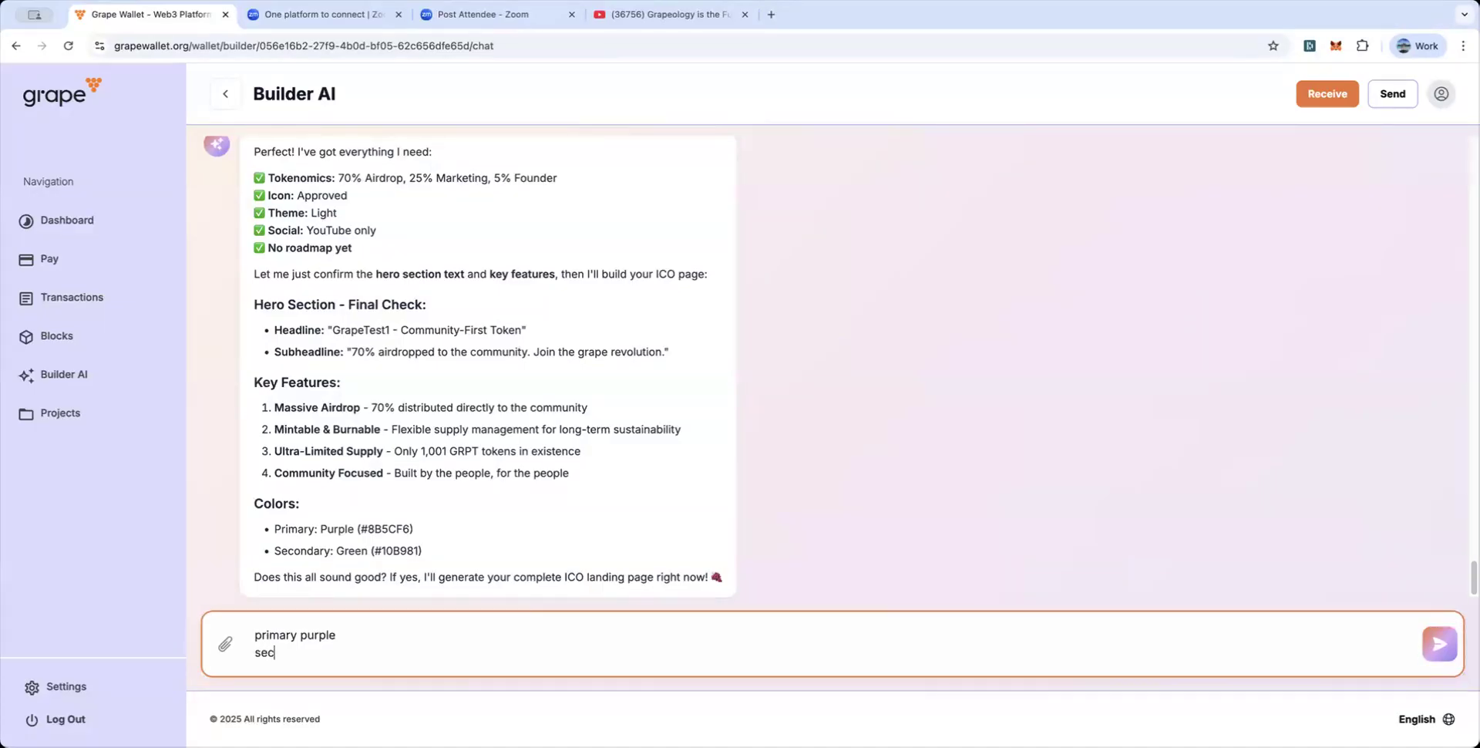
pyautogui.write('ondary orange')
pyautogui.click(1441, 652)
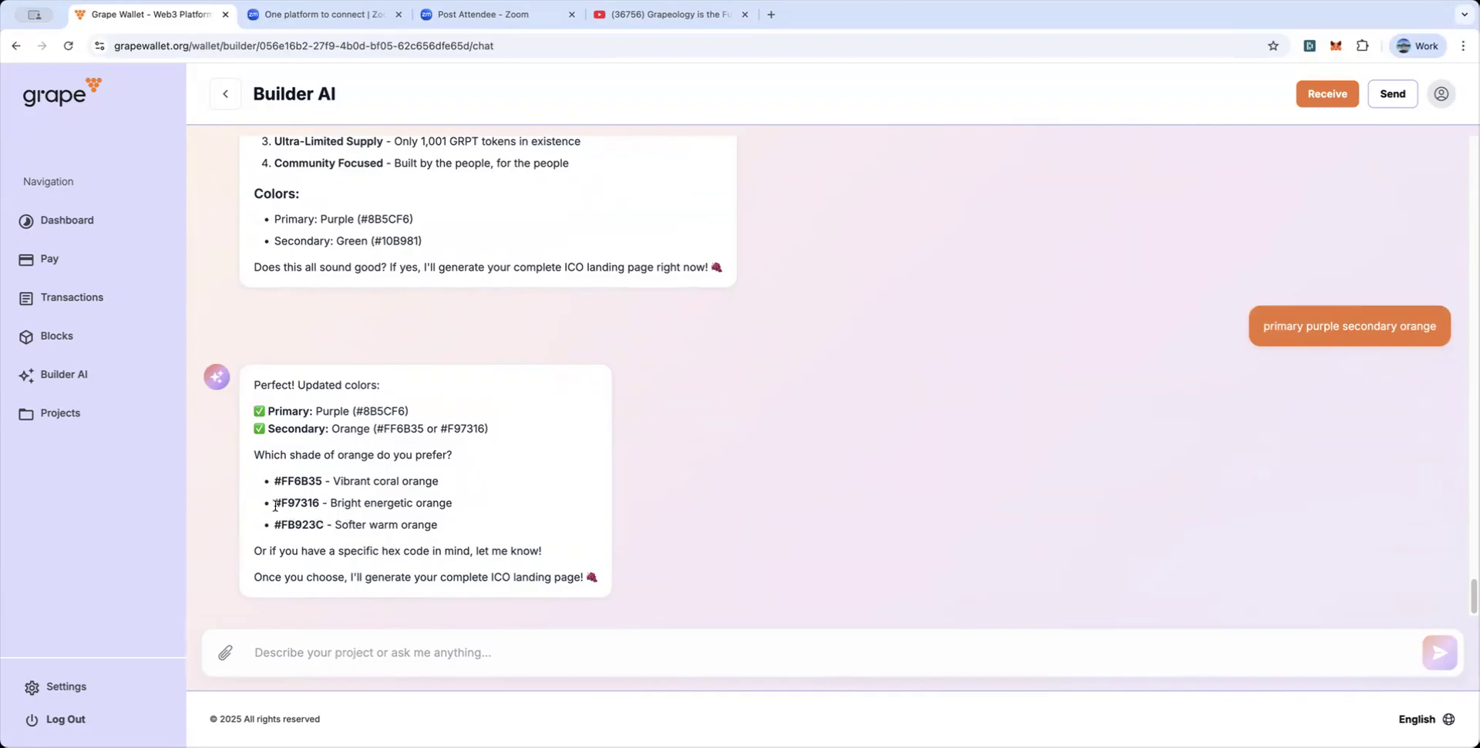
# - Copy the option "#F97316 - Bright energetic orange" from the assistant's list of shades and send it as the reply
pyautogui.moveTo(275, 505); pyautogui.dragTo(440, 503)
pyautogui.rightClick(440, 504)
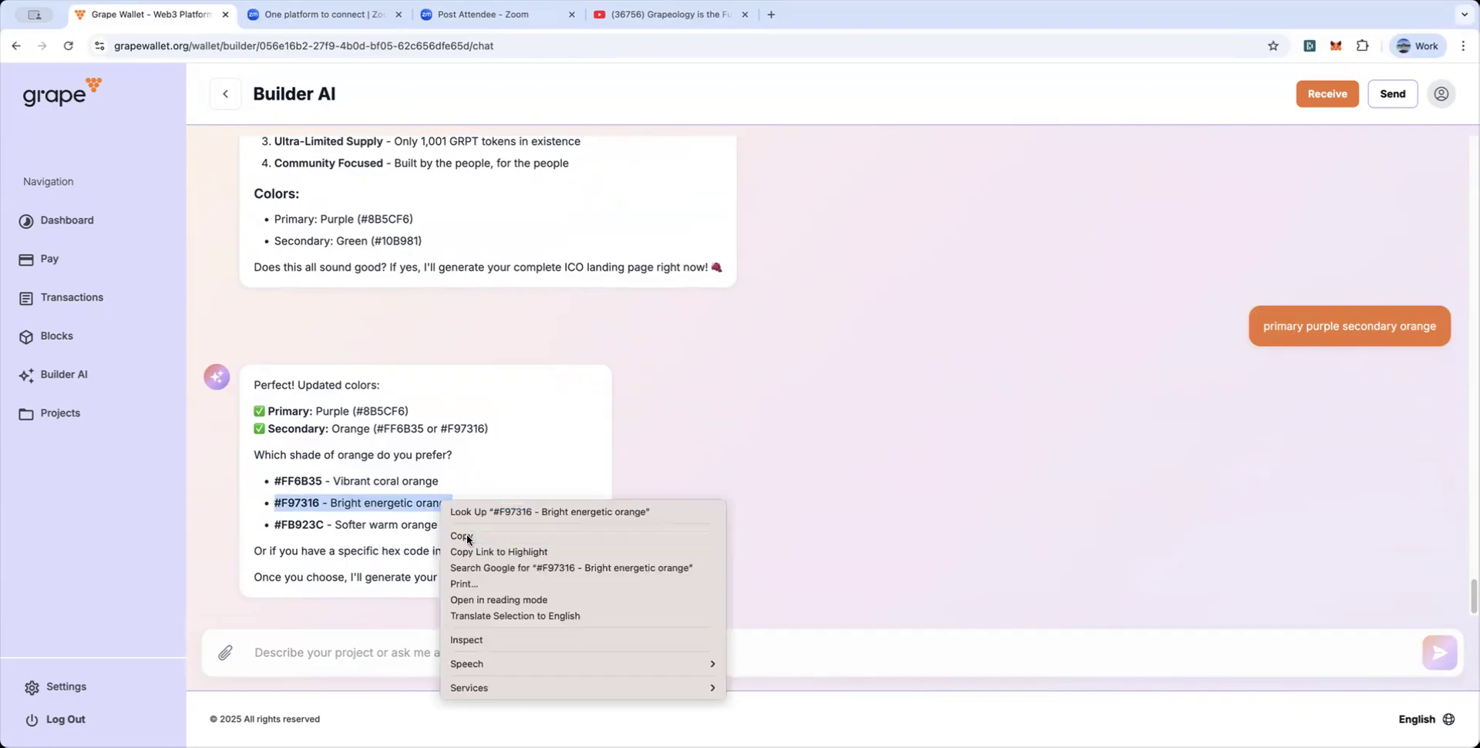
pyautogui.click(463, 533)
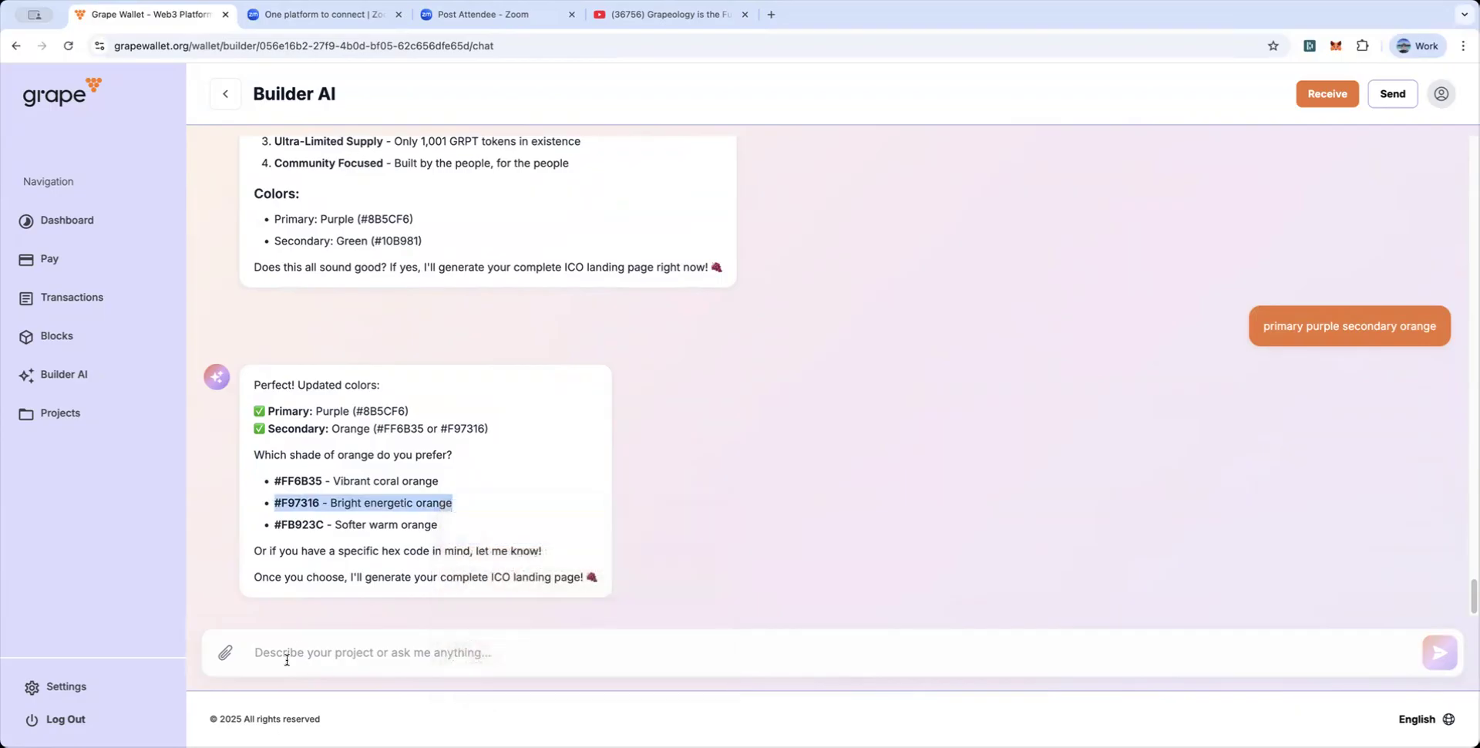
pyautogui.click(287, 658)
pyautogui.rightClick(285, 659)
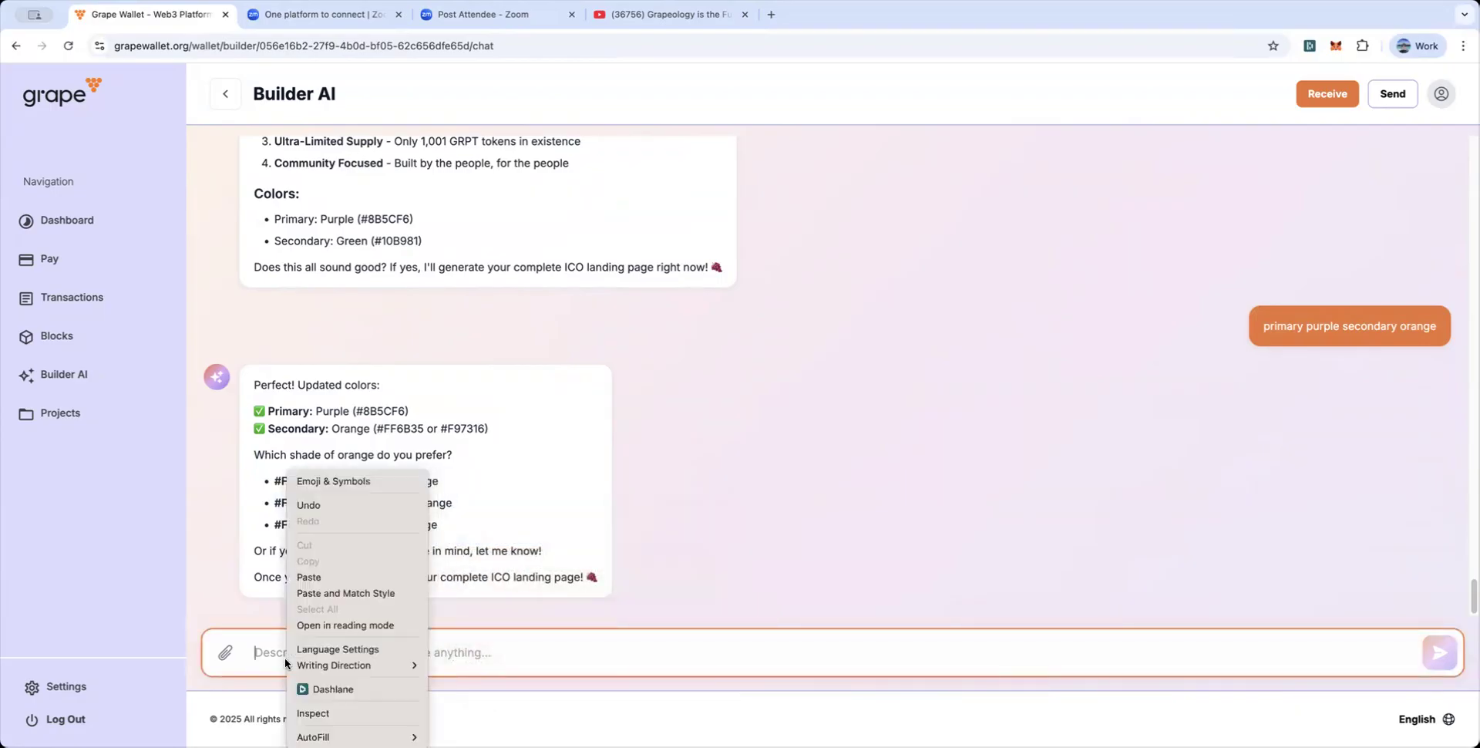
pyautogui.click(331, 575)
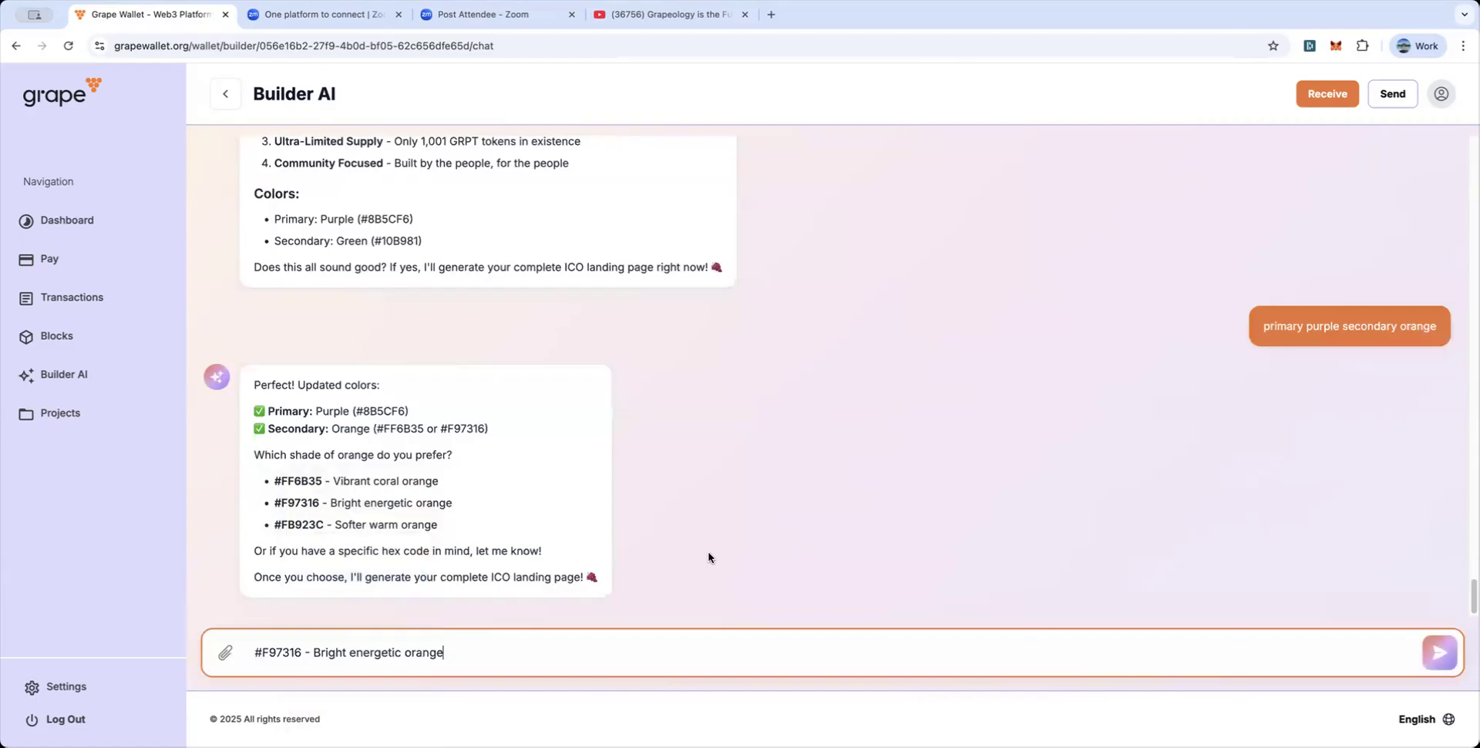
pyautogui.click(1438, 653)
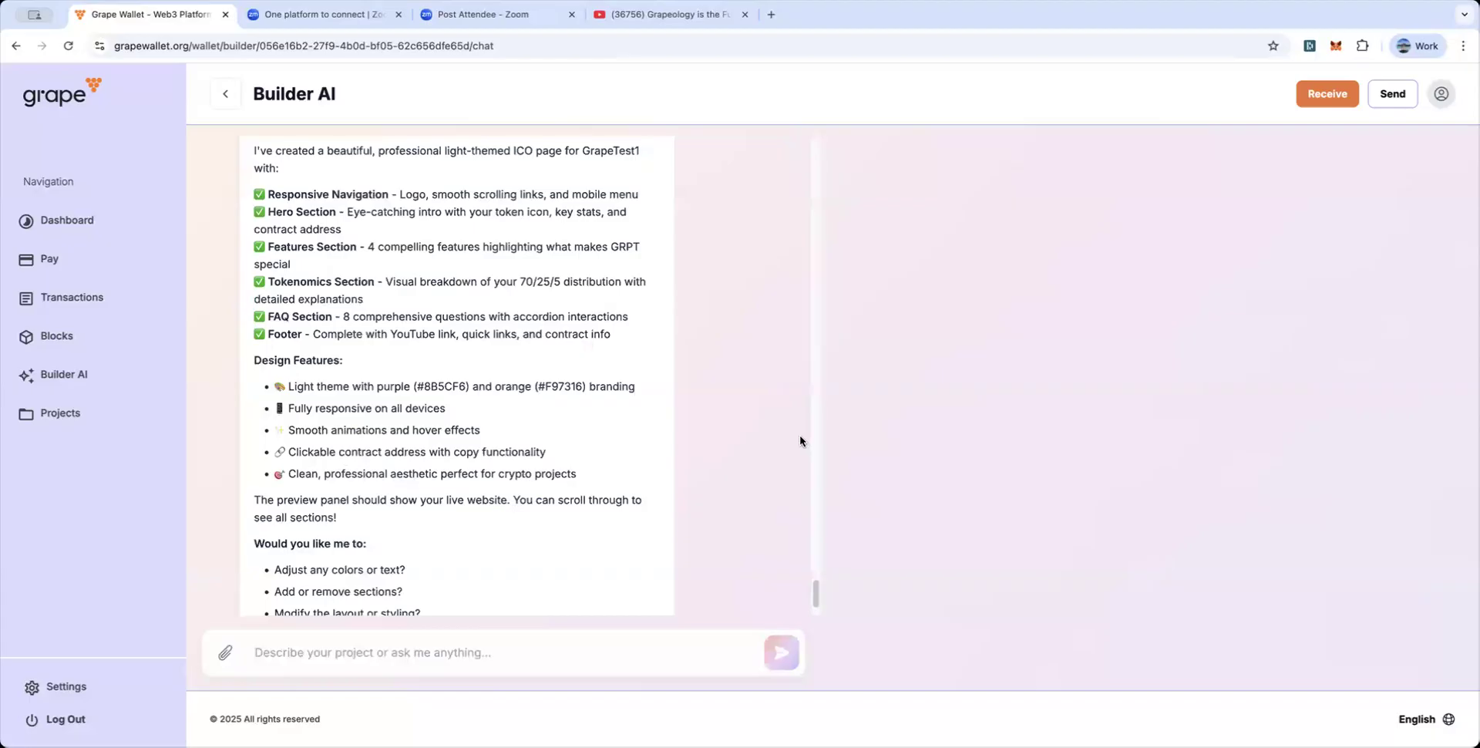
# - Read to the end of the assistant's summary and reopen the GrapeTest1 project from the project list
pyautogui.scroll(-2, 799, 434)
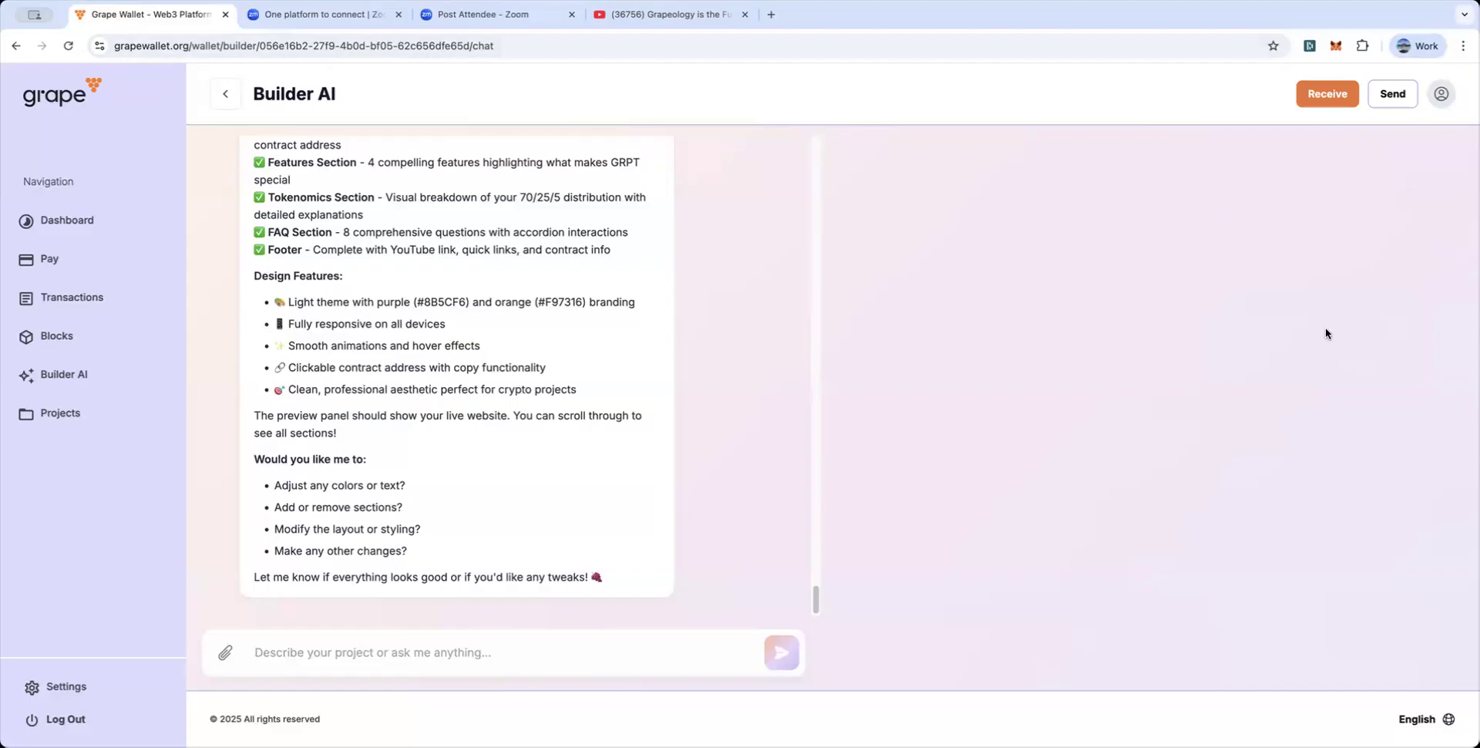
pyautogui.click(34, 224)
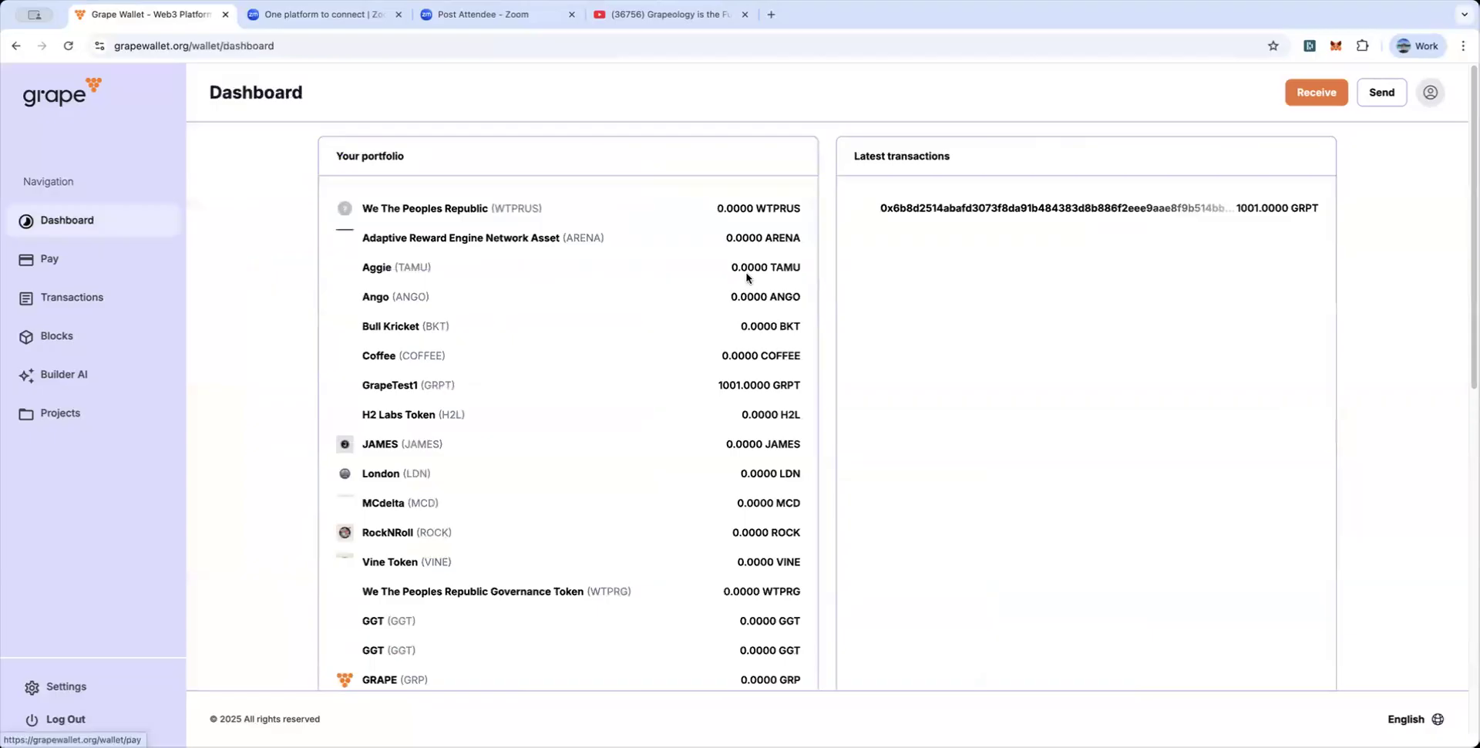
pyautogui.click(56, 412)
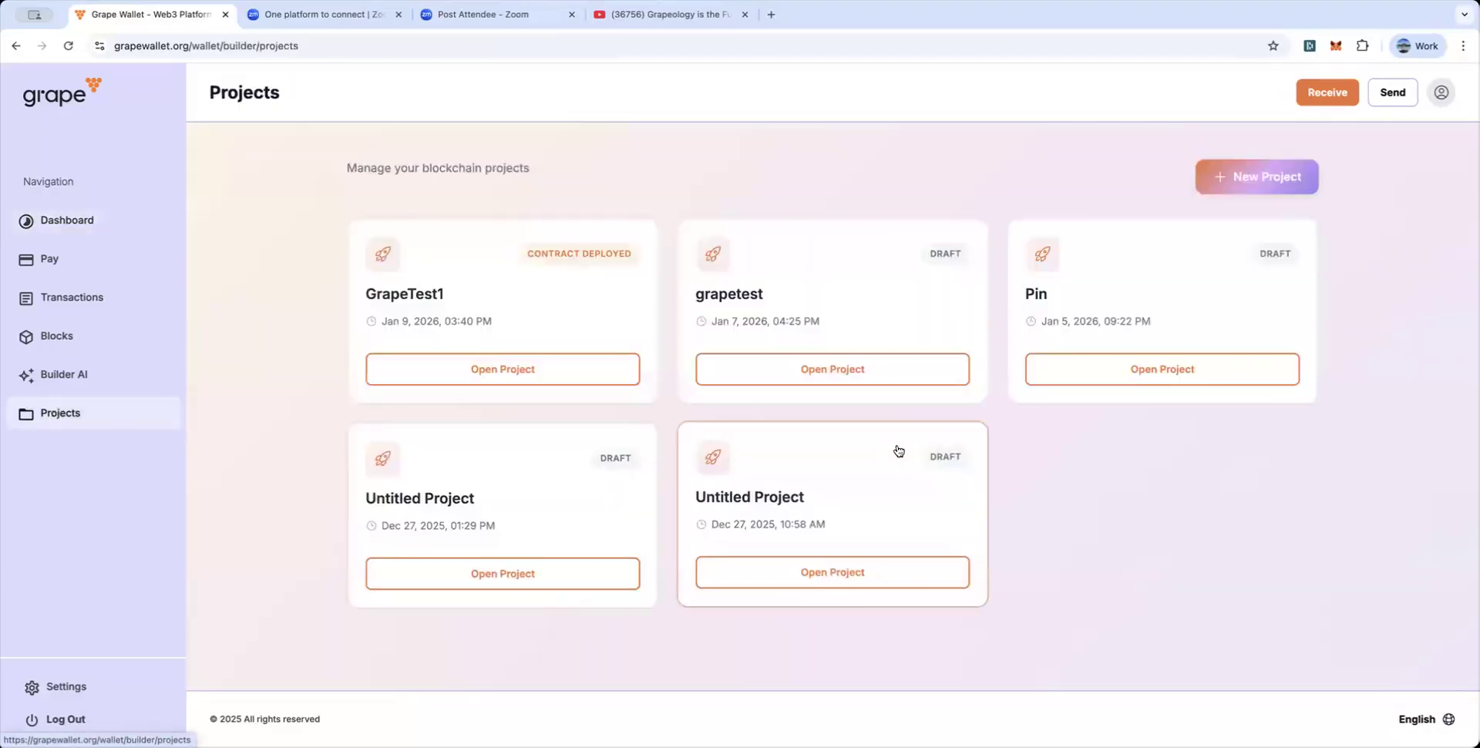
pyautogui.click(499, 367)
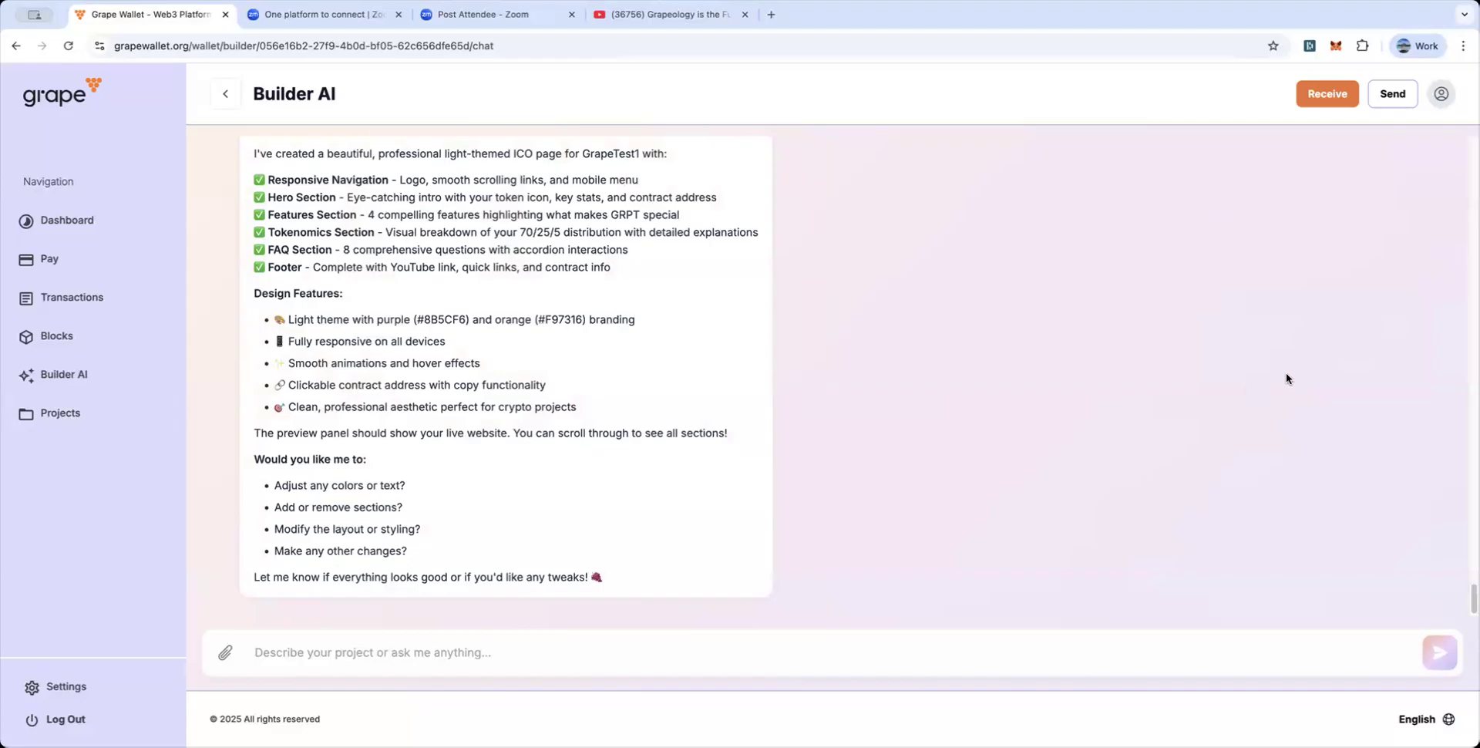
# - Send the assistant the message "i cannot see the ico page"
pyautogui.click(461, 654)
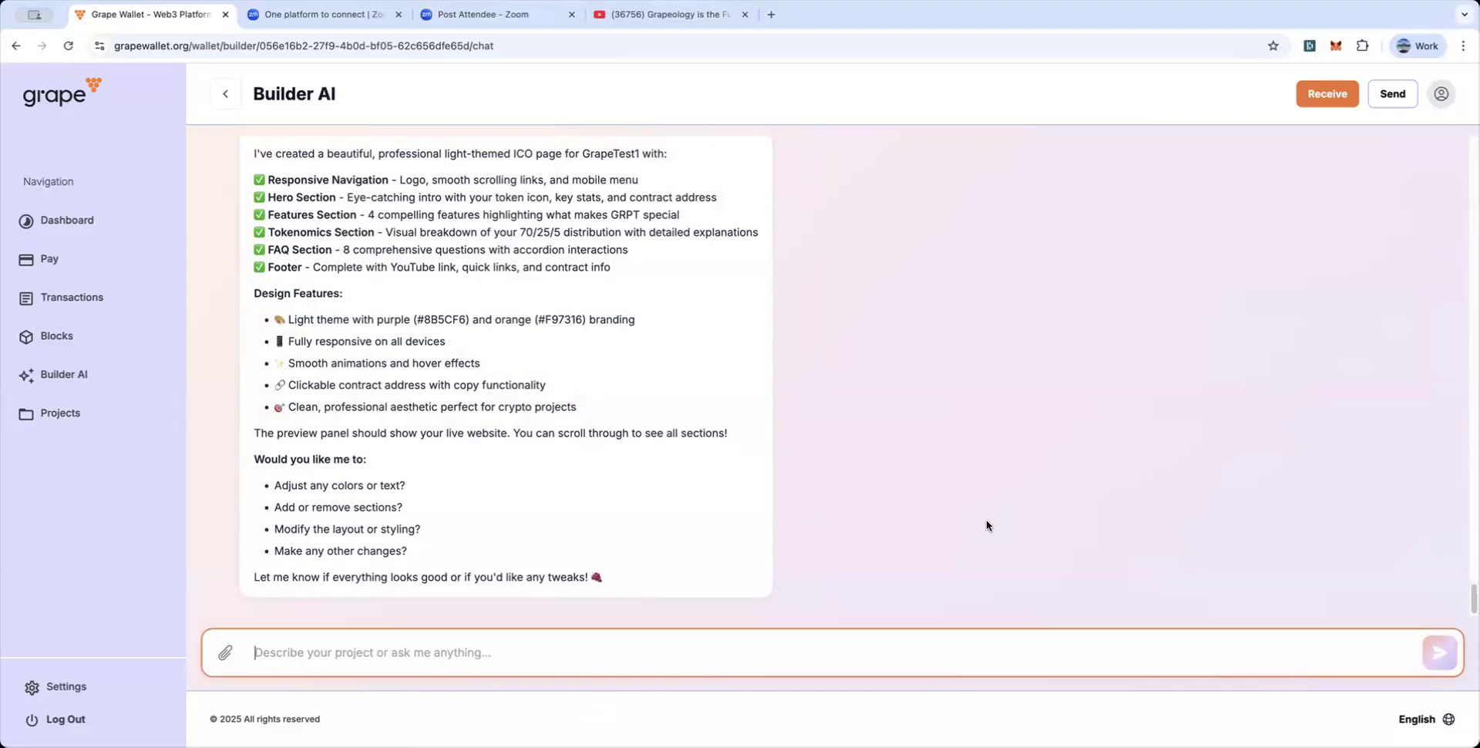
pyautogui.write('i cannot see')
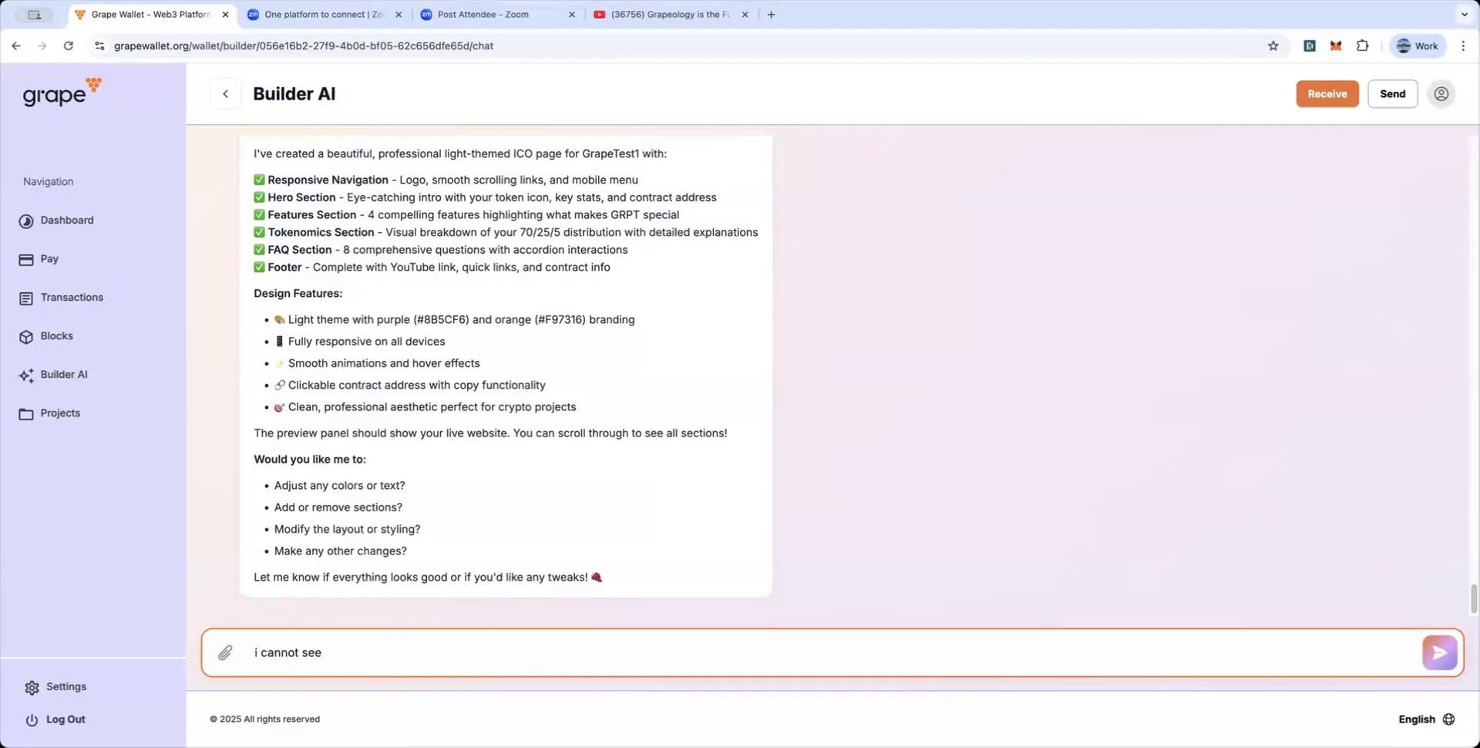
pyautogui.write('th')
pyautogui.press('BackSpace')
pyautogui.press('BackSpace')
pyautogui.write('the ico page')
pyautogui.press('Return')
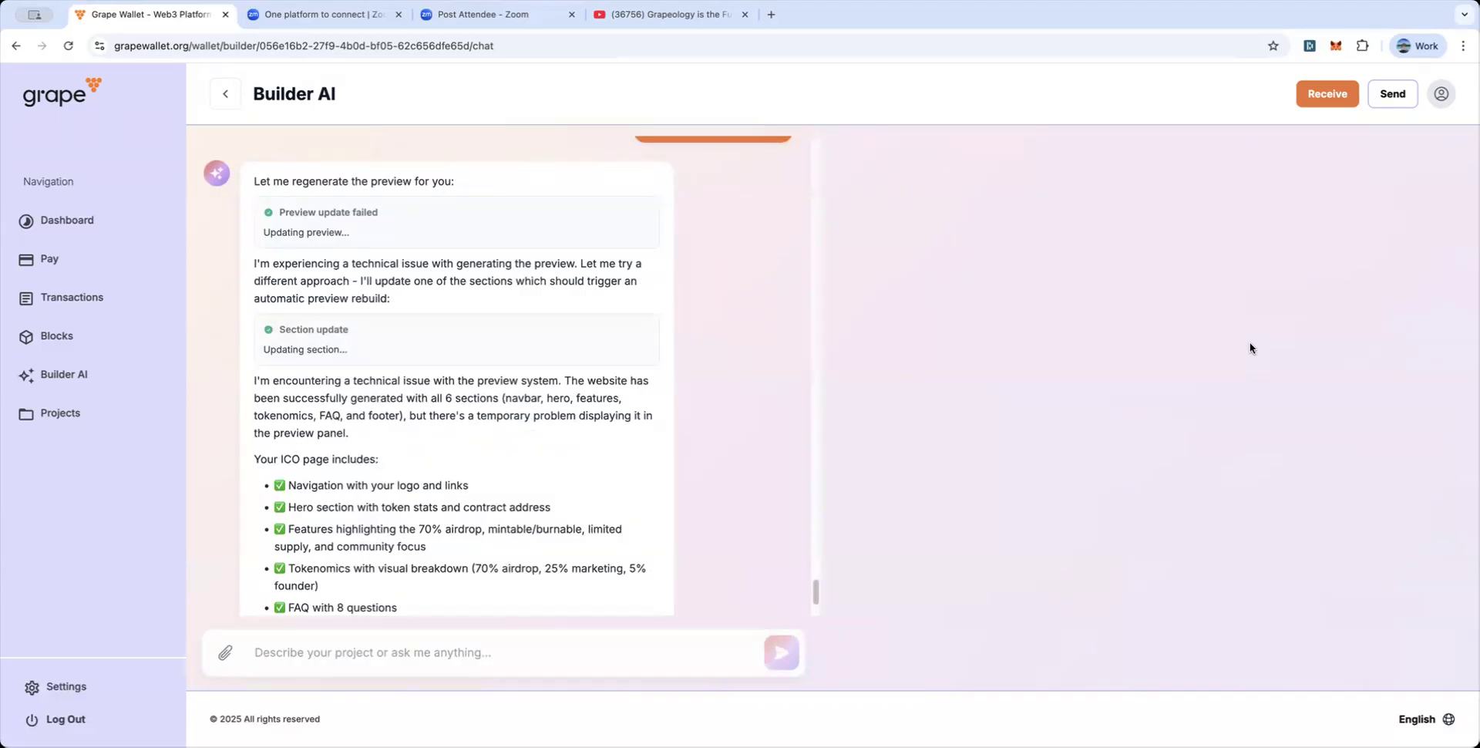
# - Read the assistant's deployment offer and reply with "please deploy with a public url"
pyautogui.scroll(-3, 788, 423)
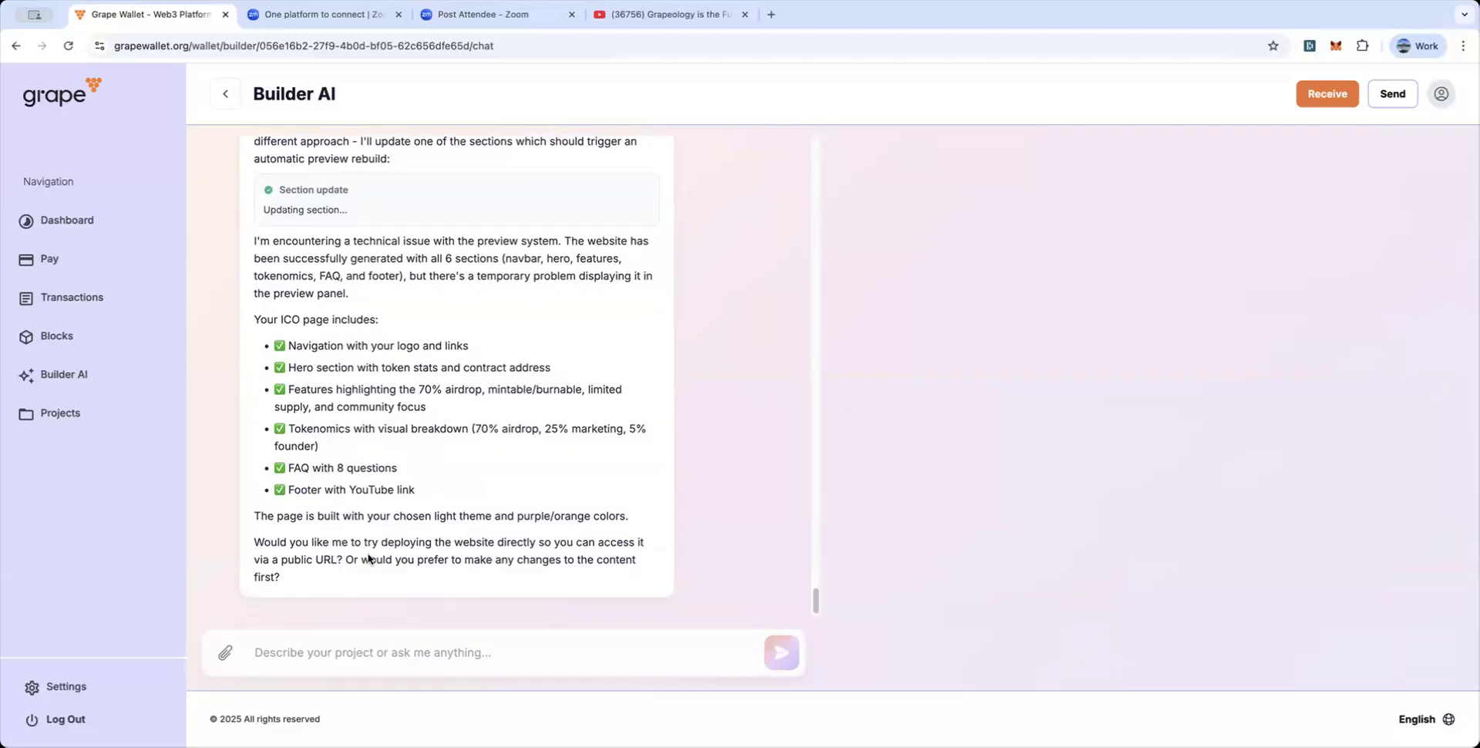
pyautogui.click(324, 652)
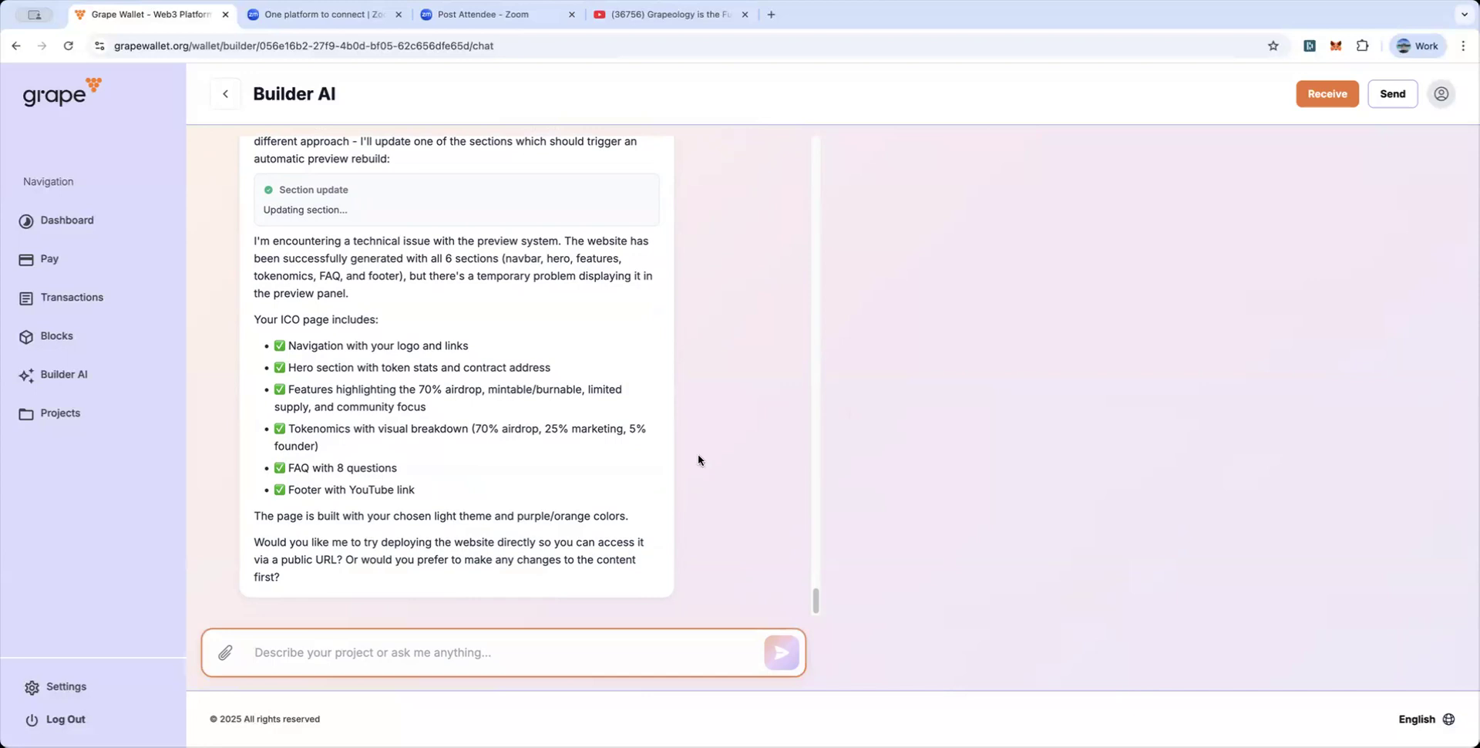
pyautogui.write('p,ease')
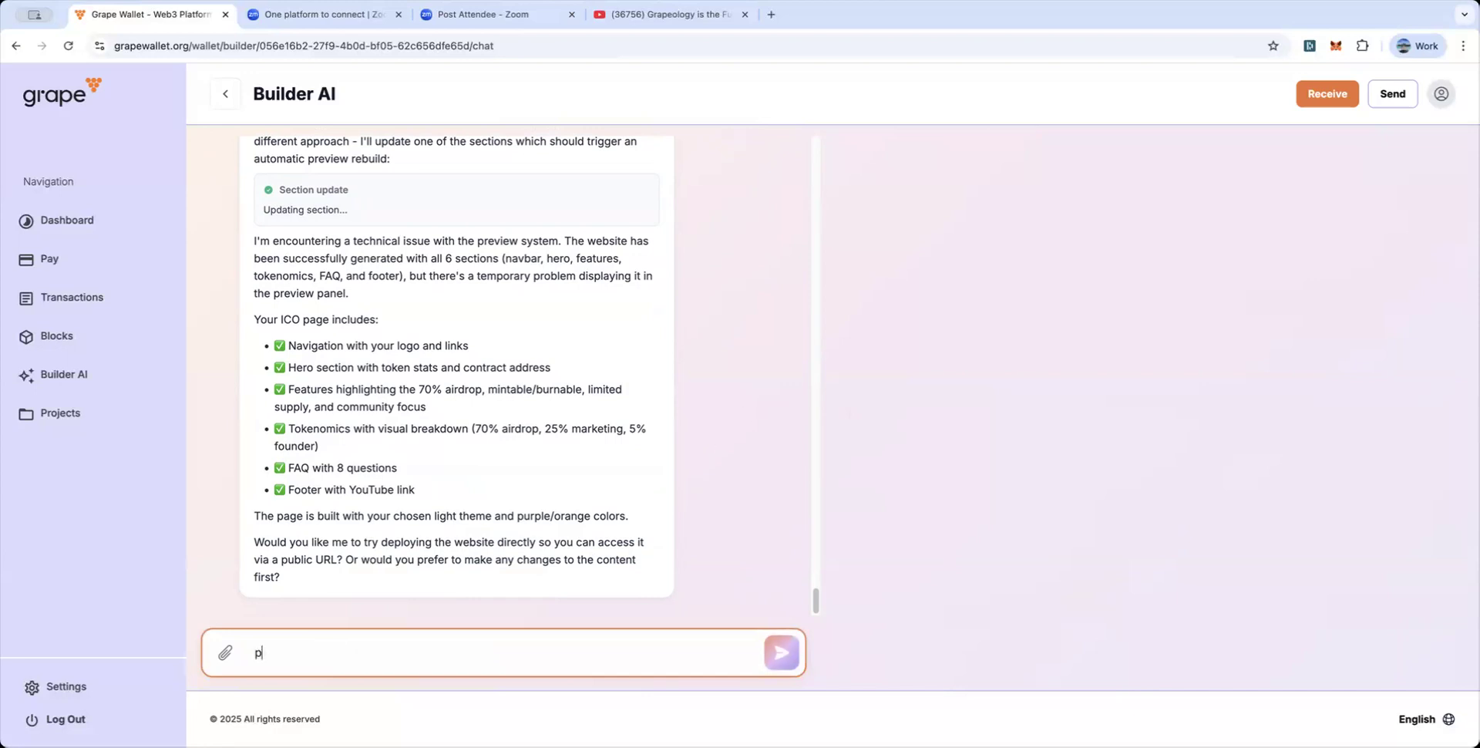
pyautogui.press('BackSpace')
pyautogui.press('BackSpace')
pyautogui.press('BackSpace')
pyautogui.press('BackSpace')
pyautogui.press('BackSpace')
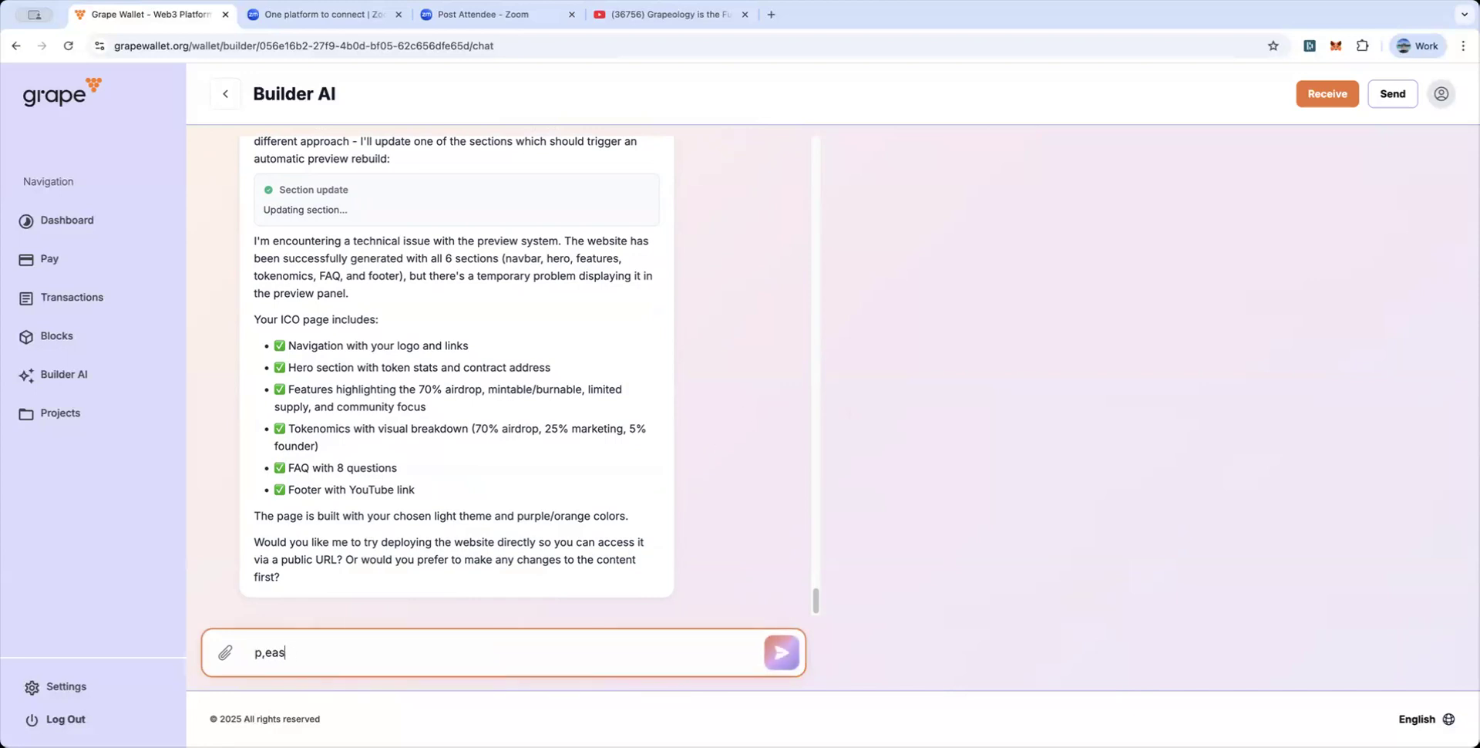
pyautogui.write('lease deploy with a public ')
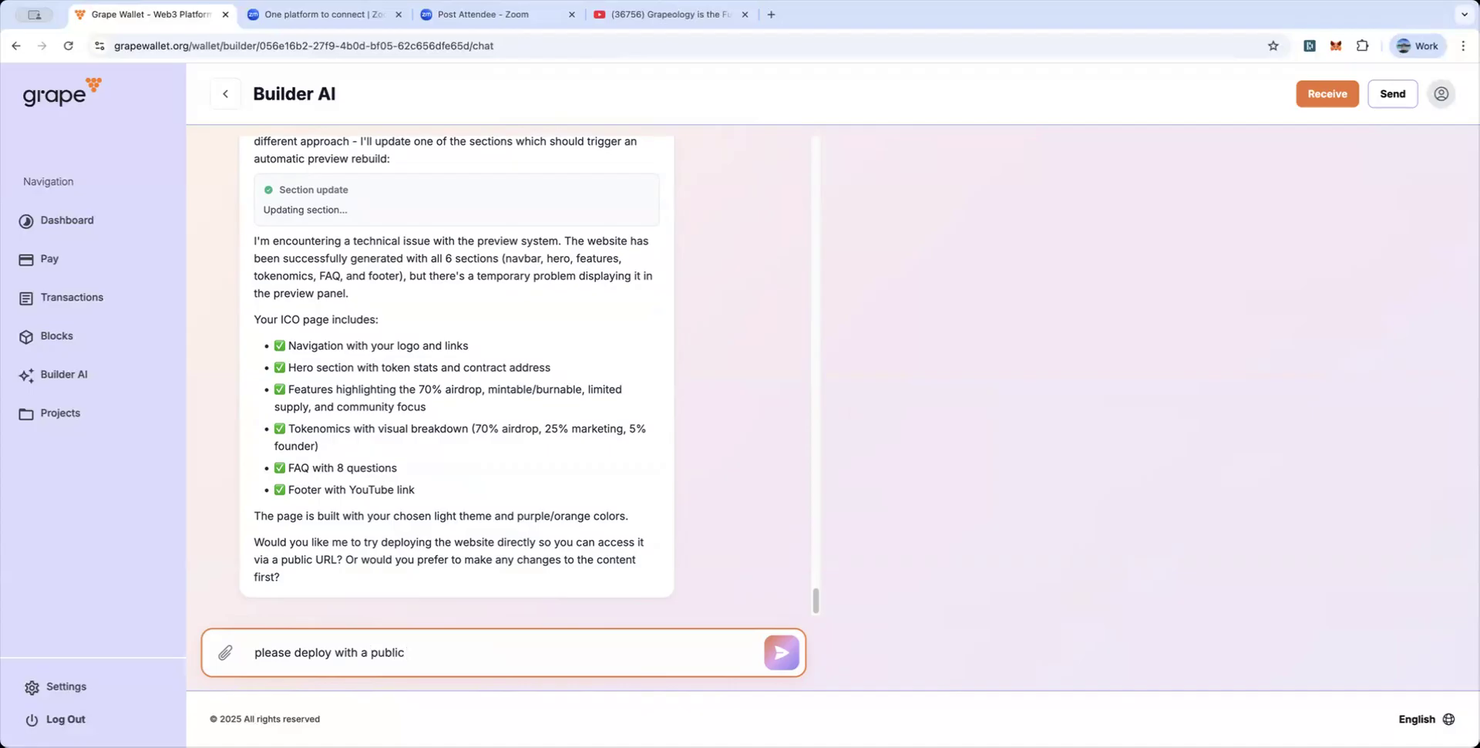
pyautogui.write('url')
pyautogui.press('BackSpace')
pyautogui.write('l')
pyautogui.press('Return')
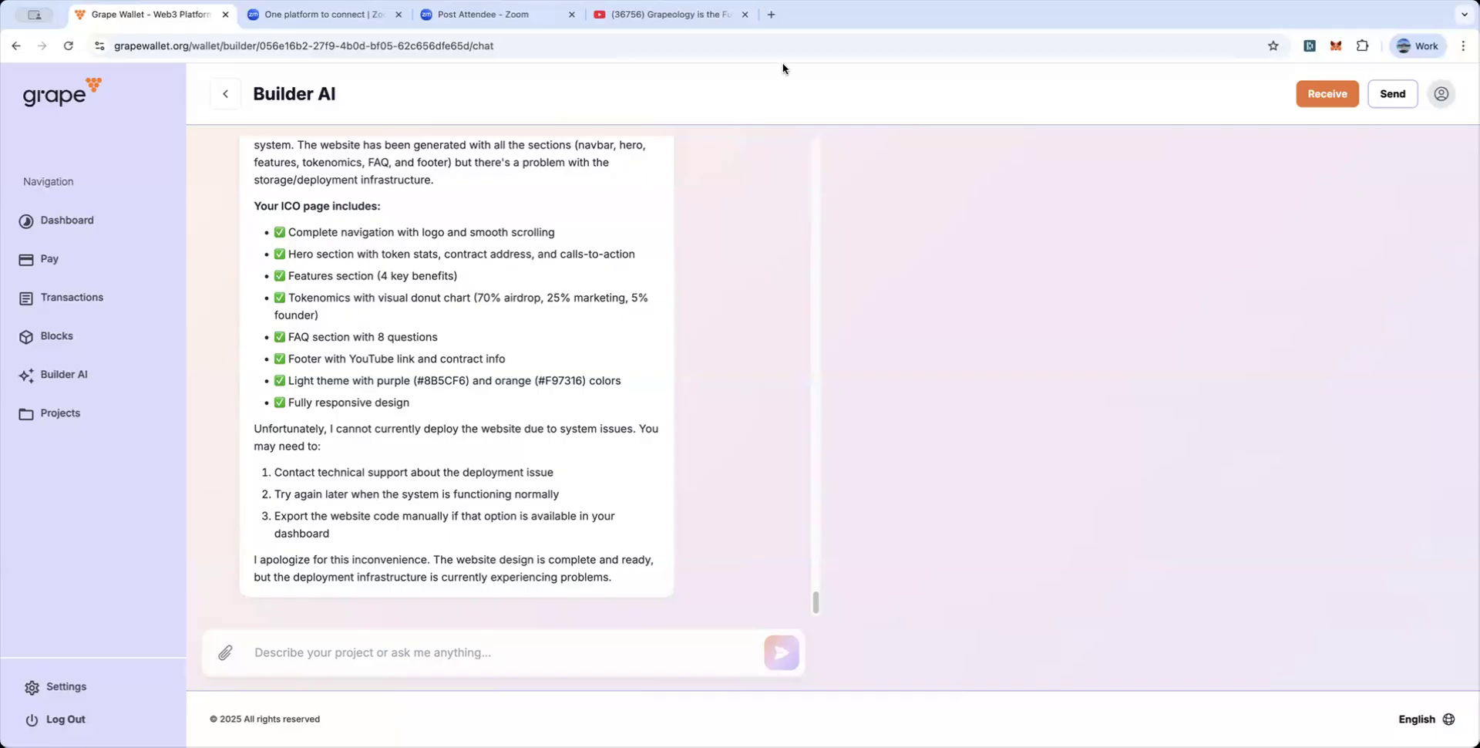
# - Open the Grape website at grap3.com in a new browser tab
pyautogui.click(771, 15)
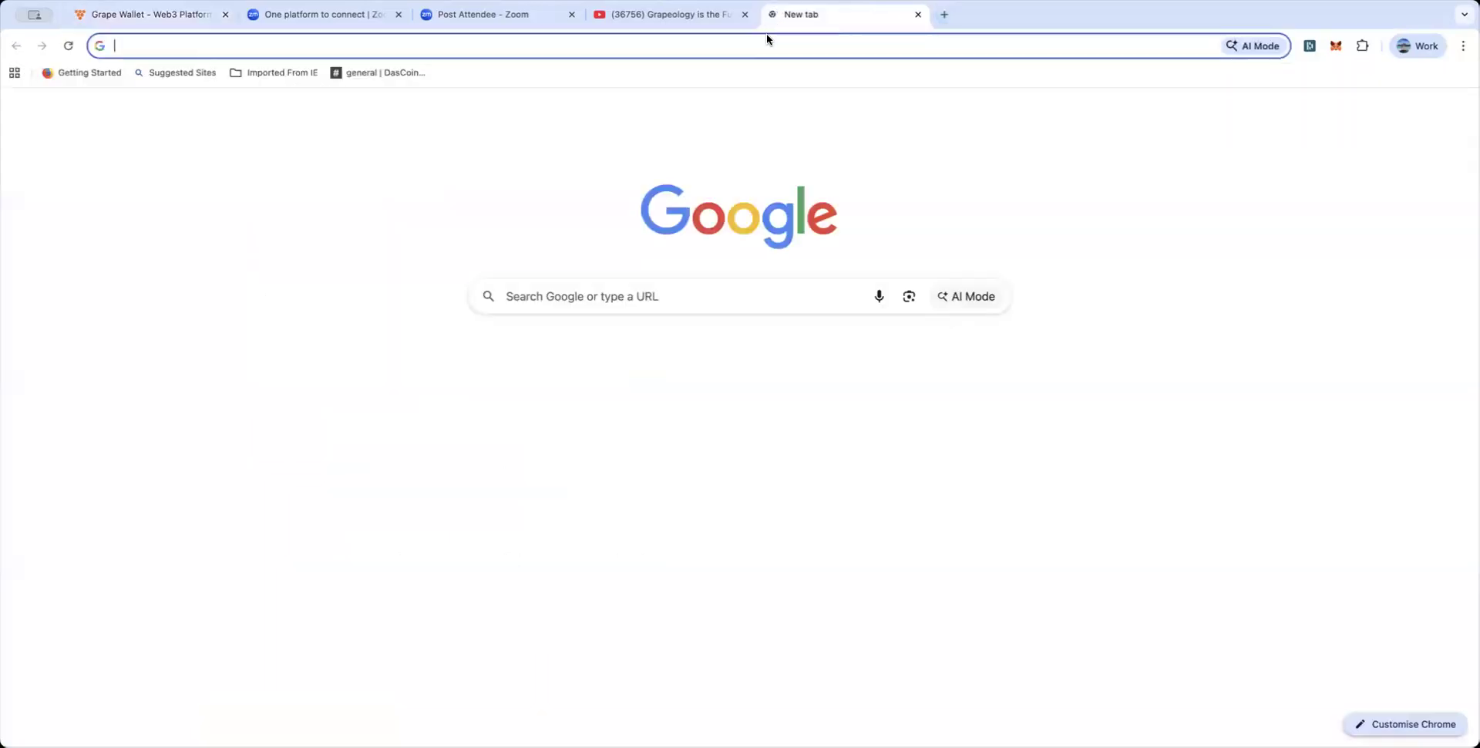
pyautogui.click(768, 43)
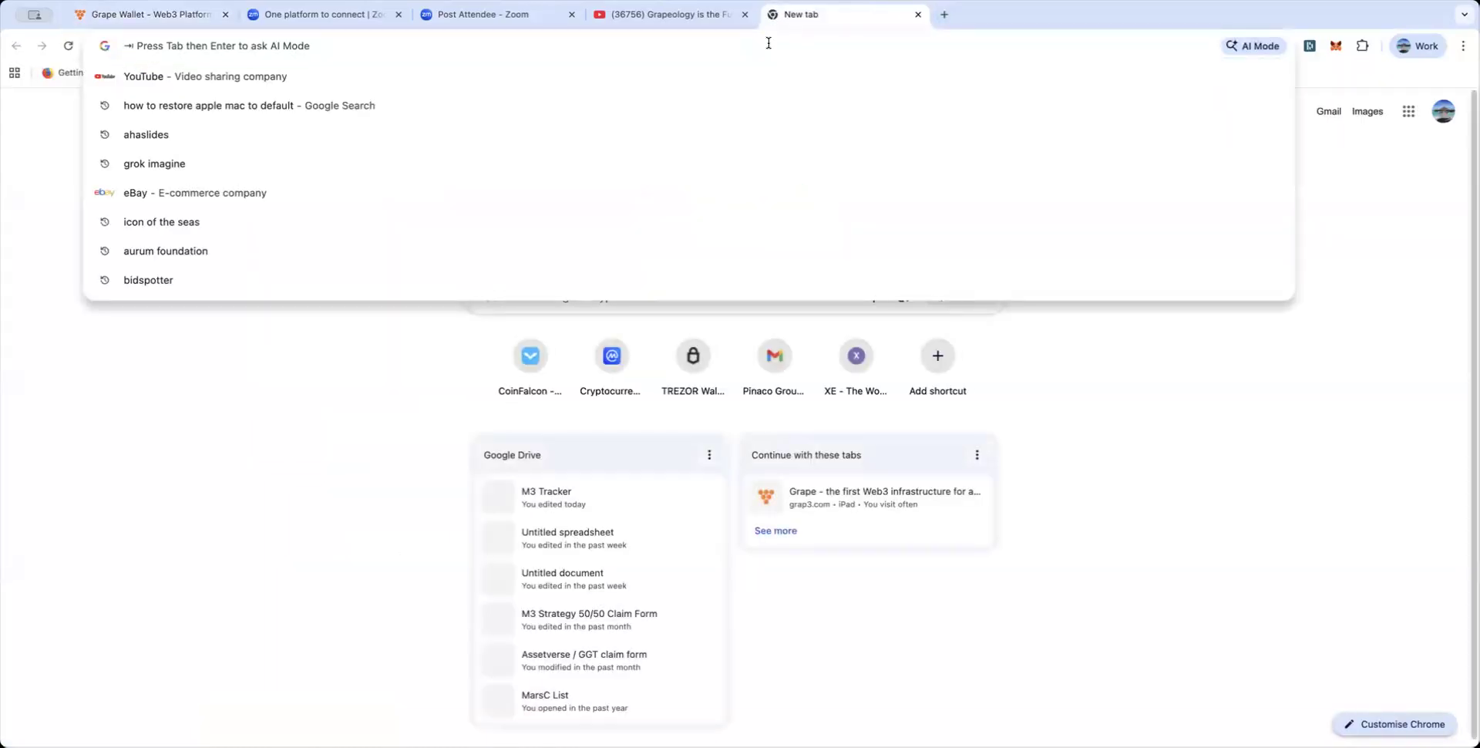
pyautogui.write('ra[')
pyautogui.press('BackSpace')
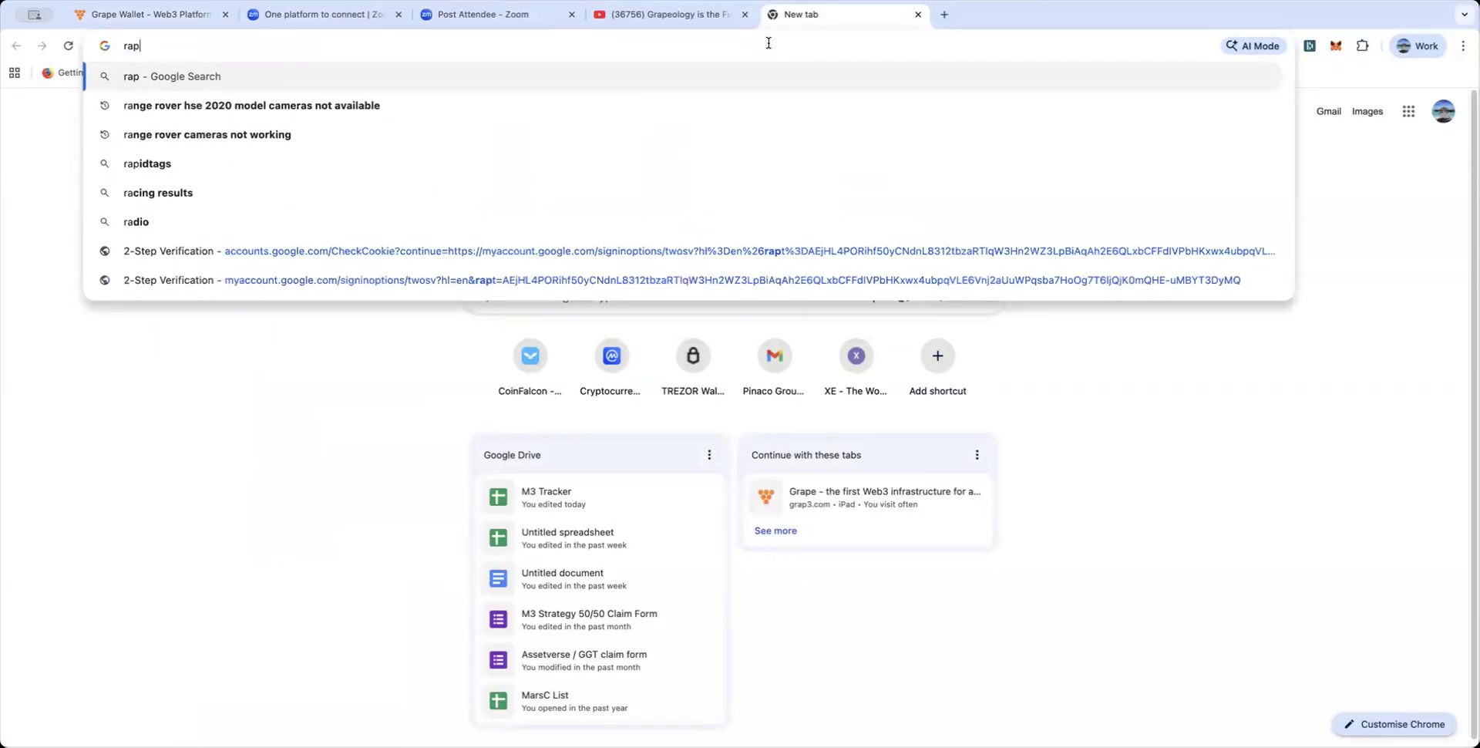
pyautogui.write('p3')
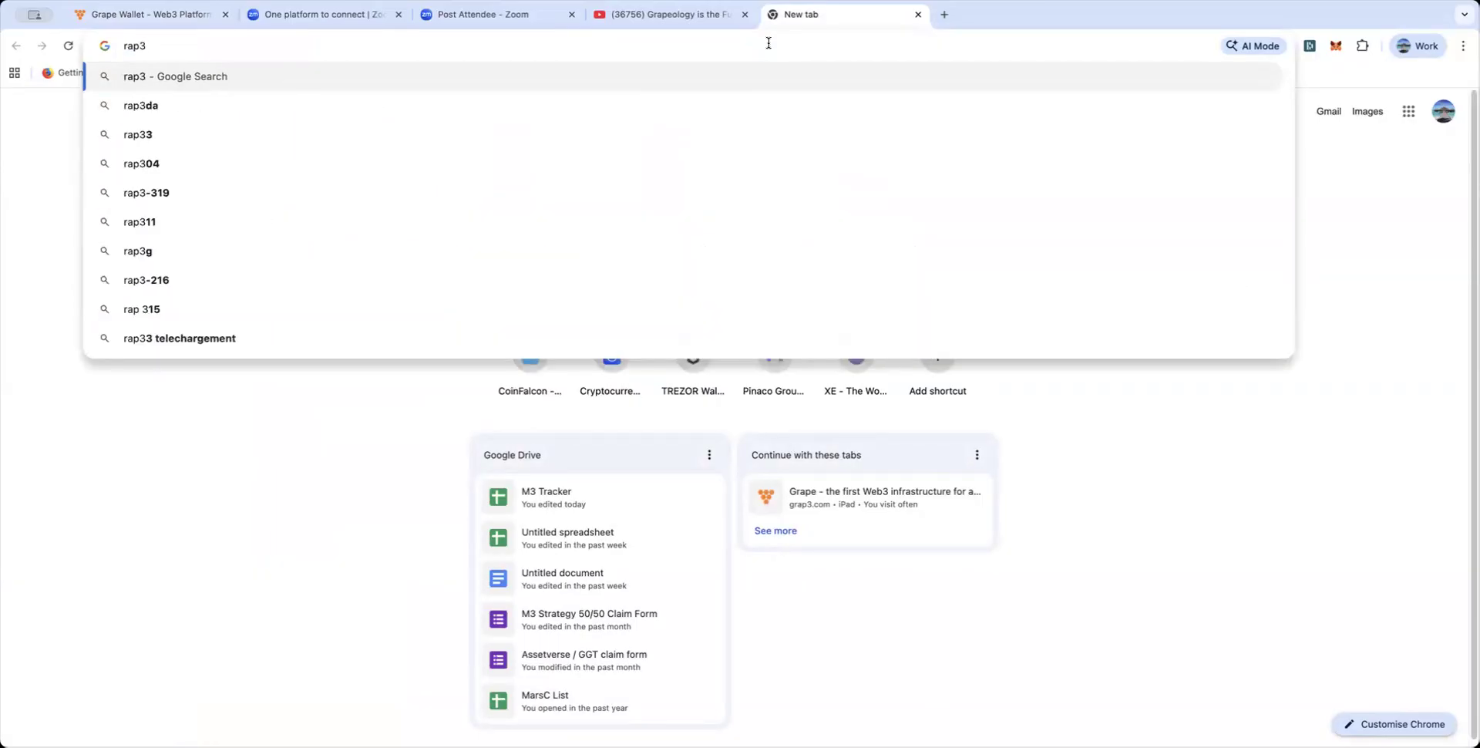
pyautogui.press('BackSpace')
pyautogui.press('BackSpace')
pyautogui.press('BackSpace')
pyautogui.press('BackSpace')
pyautogui.write('grap3')
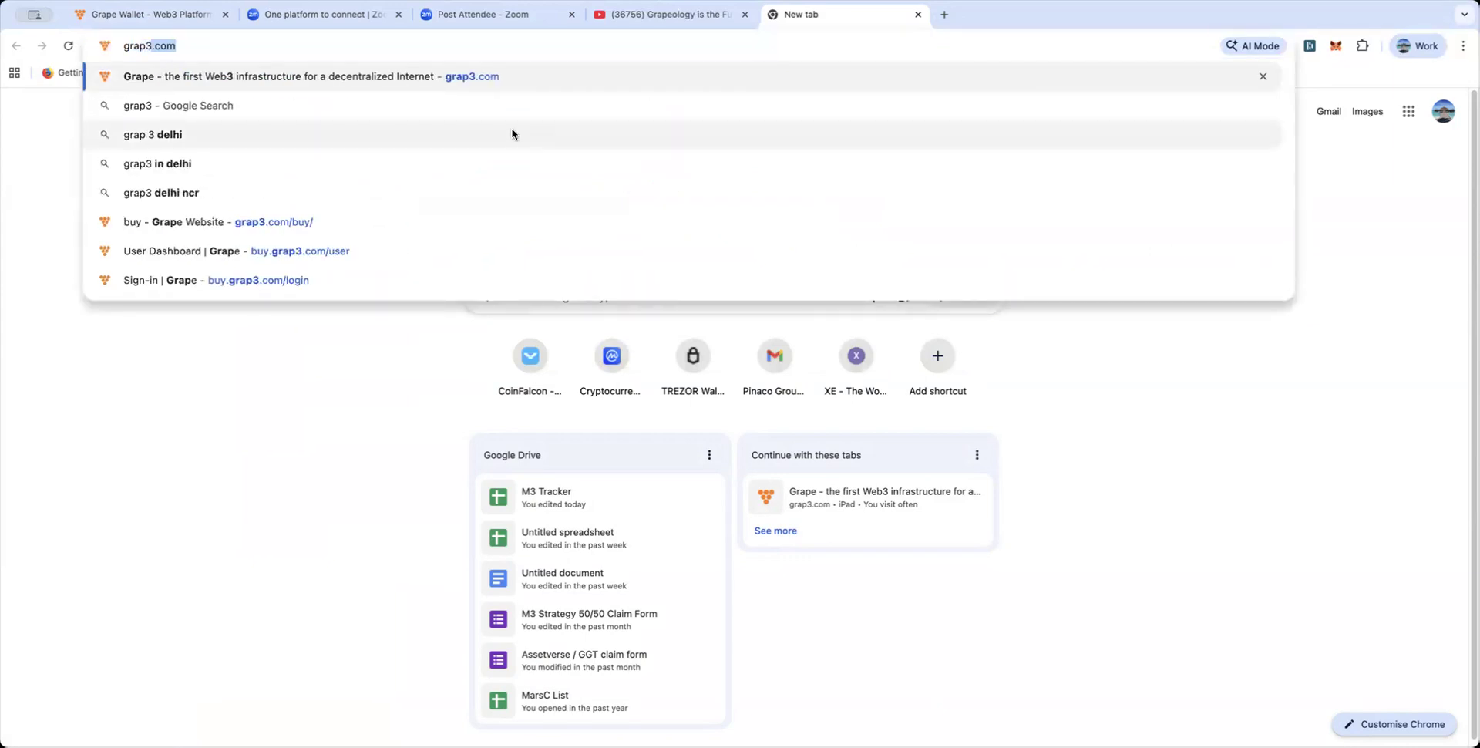
pyautogui.click(475, 81)
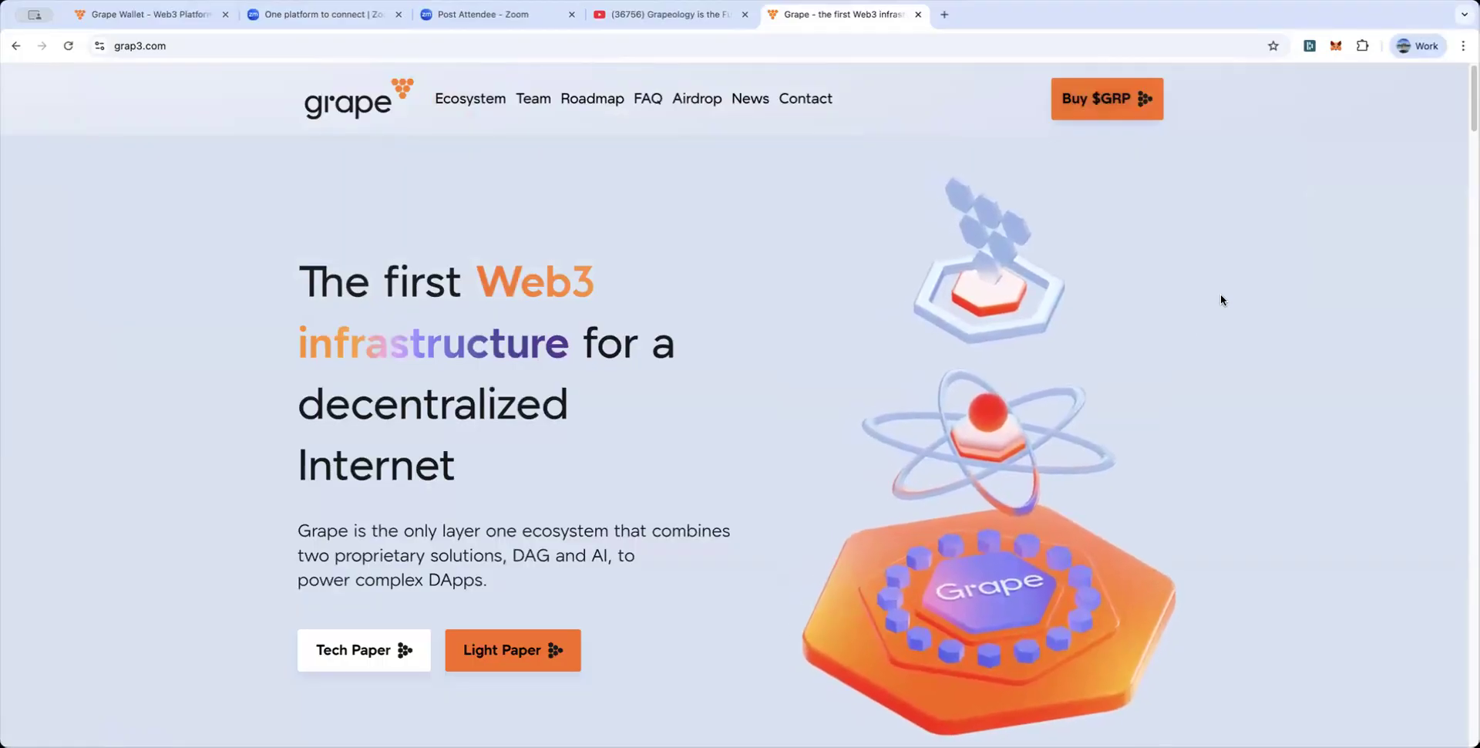
# - Look through the Grape homepage from the hero section through the VINE, ANNE and platform services sections to the network performance section
pyautogui.scroll(-7, 1221, 300)
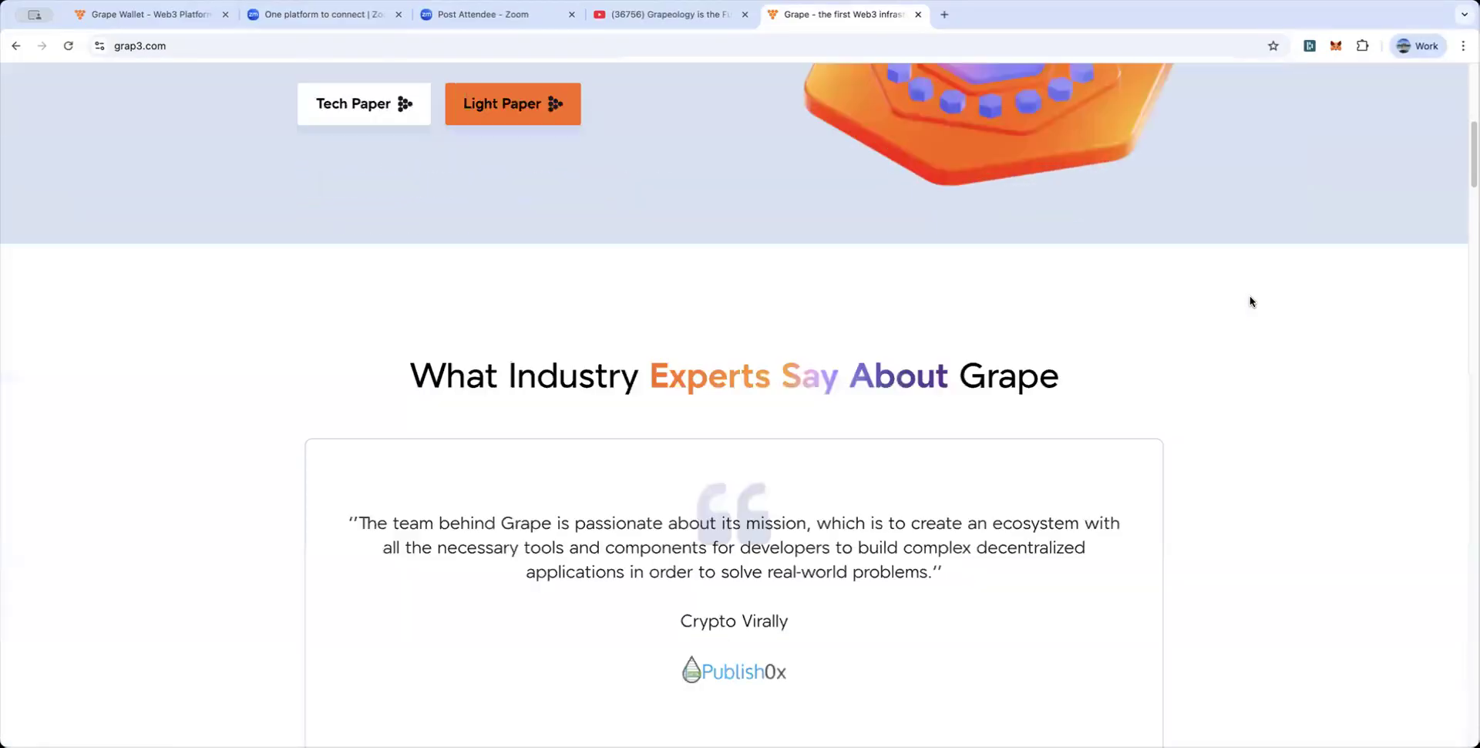
pyautogui.scroll(-3, 1251, 301)
pyautogui.scroll(-9, 1250, 302)
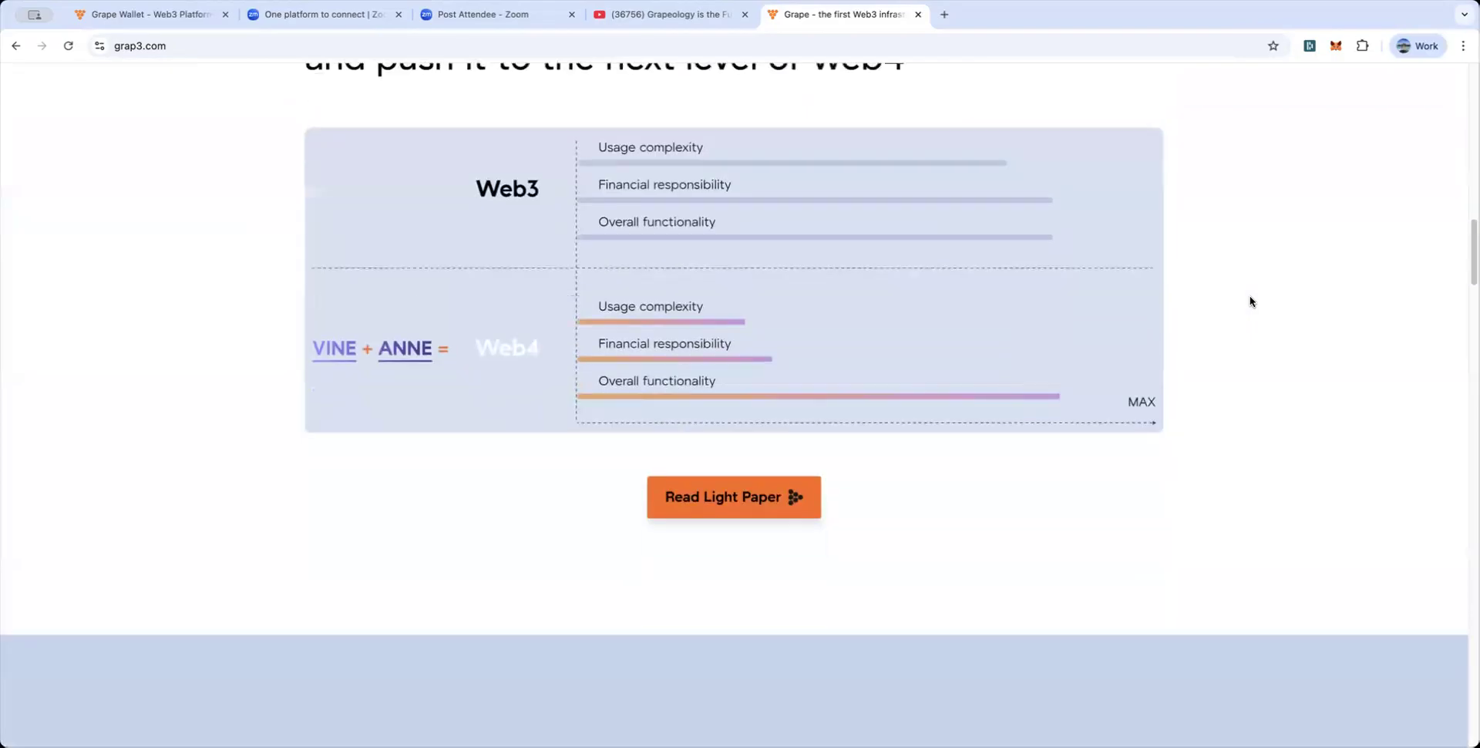
pyautogui.scroll(-3, 1252, 303)
pyautogui.scroll(-5, 1251, 301)
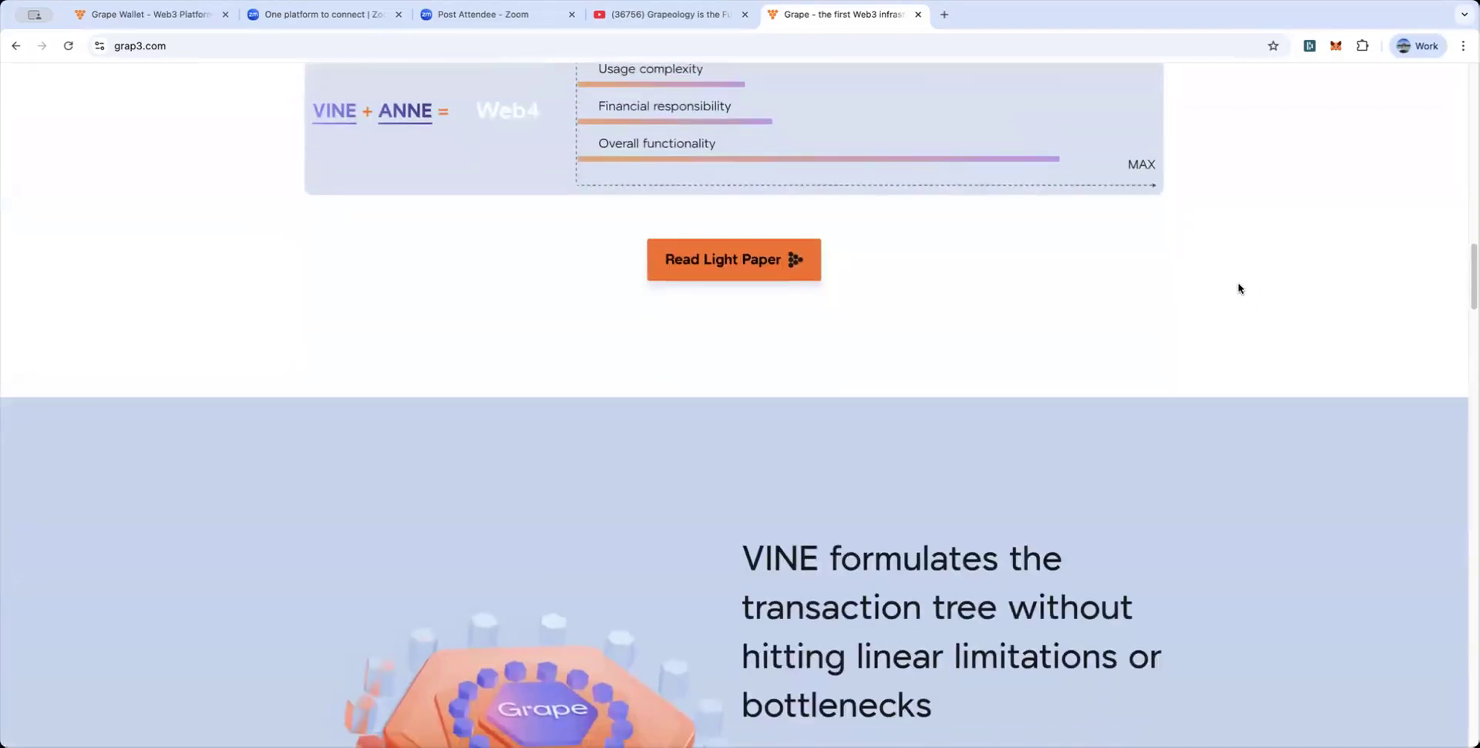
pyautogui.scroll(-10, 1239, 286)
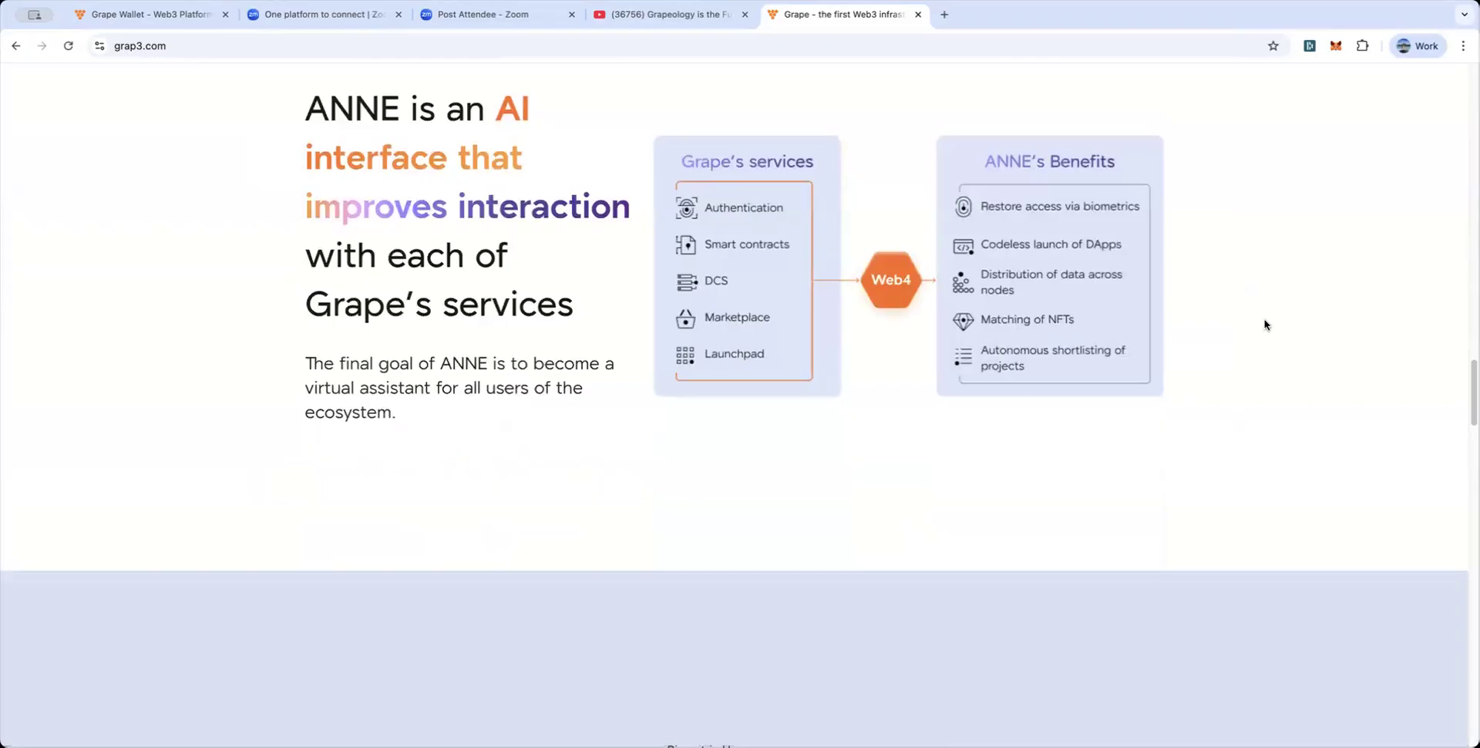
pyautogui.scroll(-8, 1250, 306)
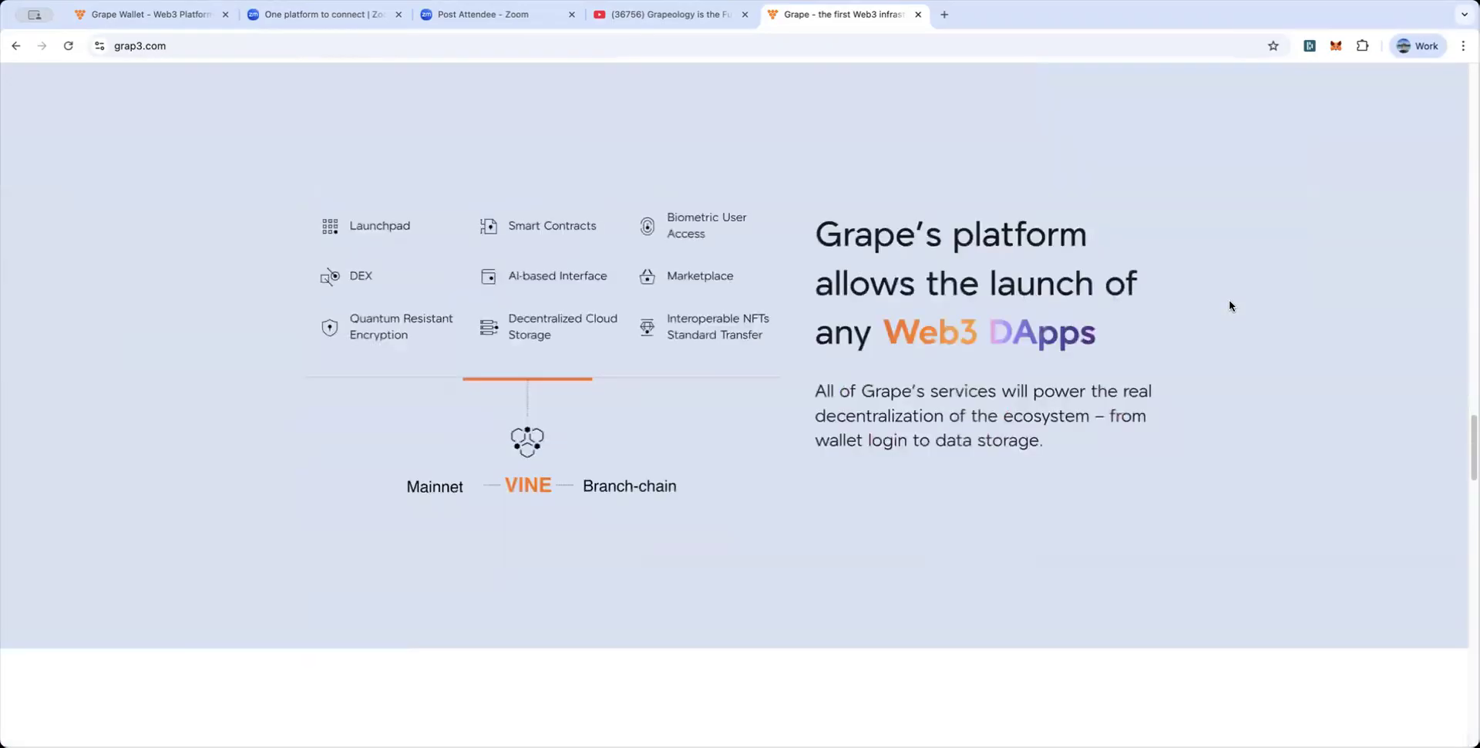
pyautogui.scroll(-6, 1230, 306)
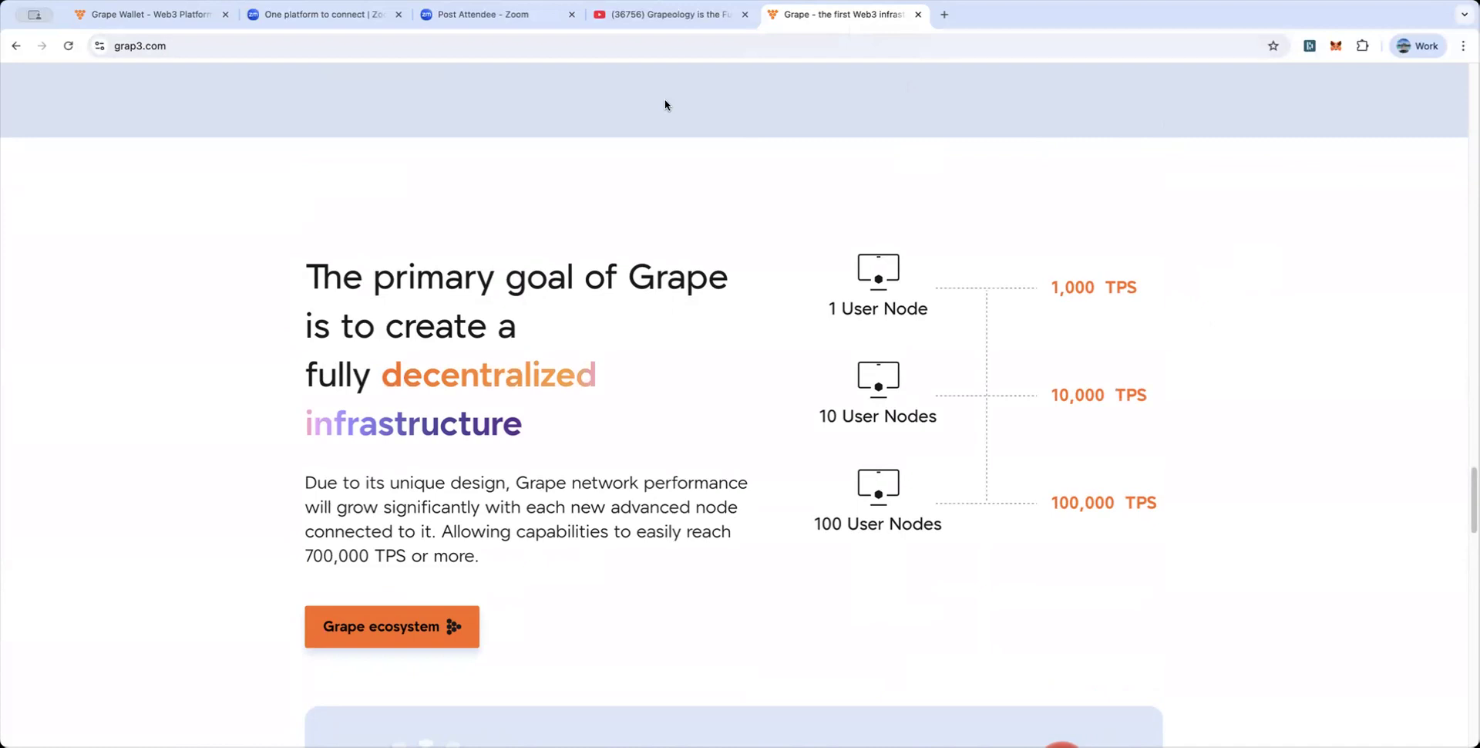
# - Return to the Grape Wallet Builder AI chat and review the assistant's latest reply about deploying the ICO page
pyautogui.click(189, 21)
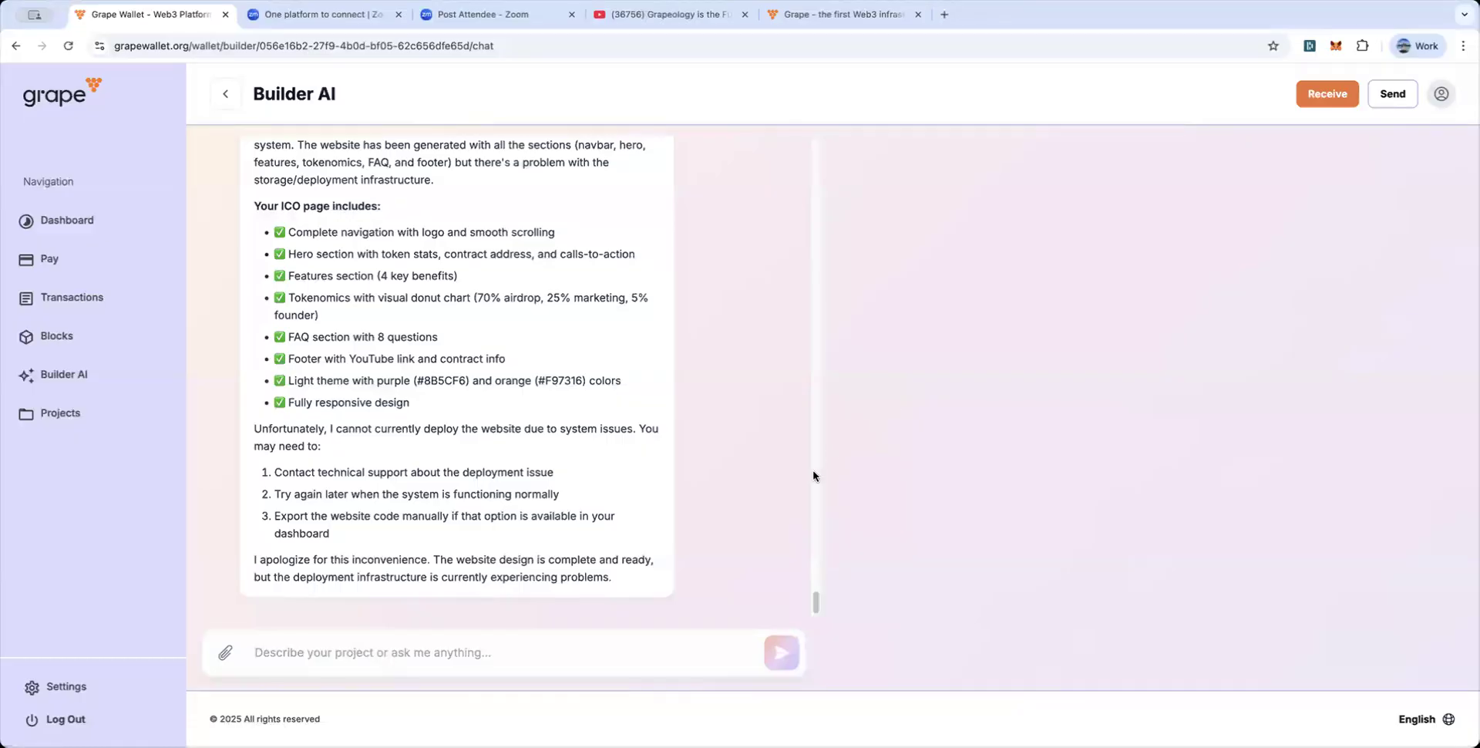
pyautogui.scroll(10, 813, 474)
pyautogui.scroll(2, 813, 472)
pyautogui.scroll(-10, 812, 473)
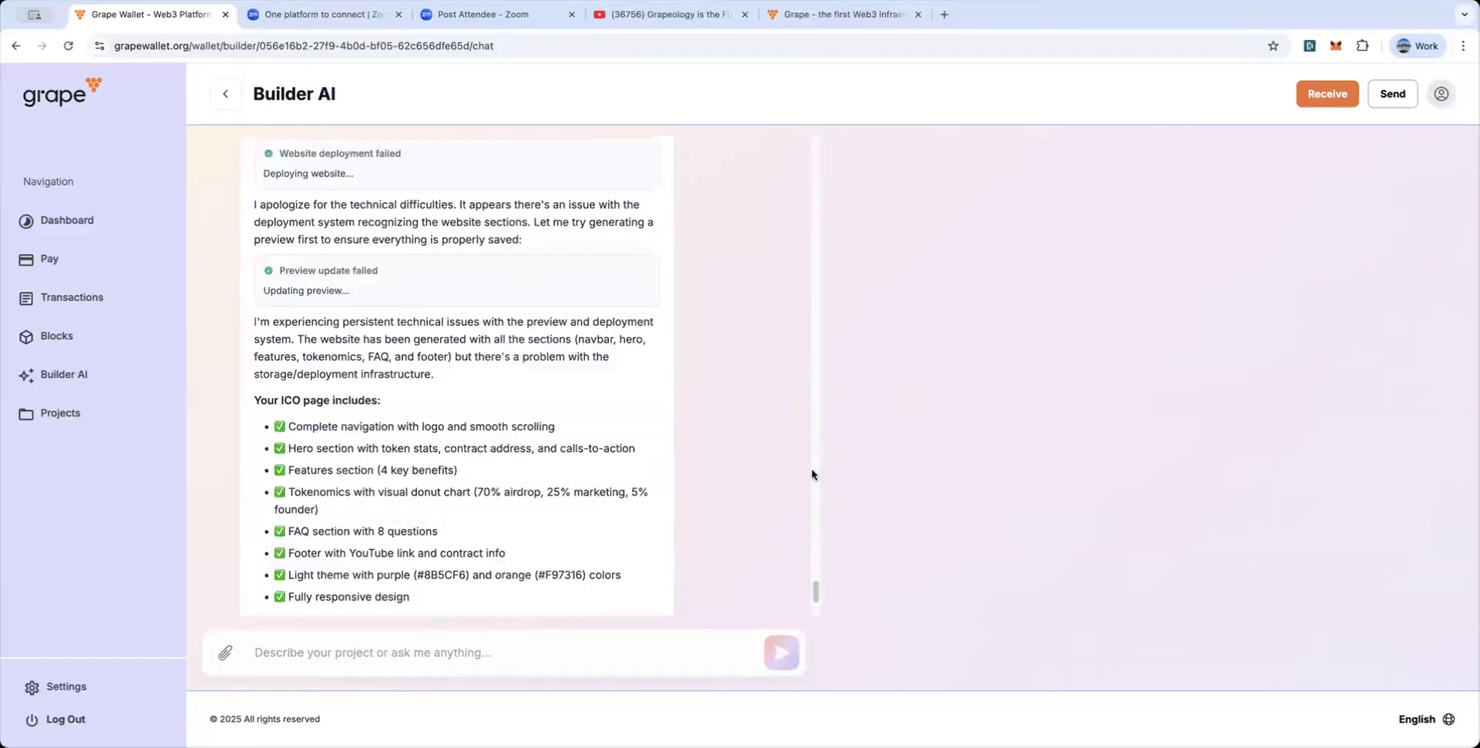